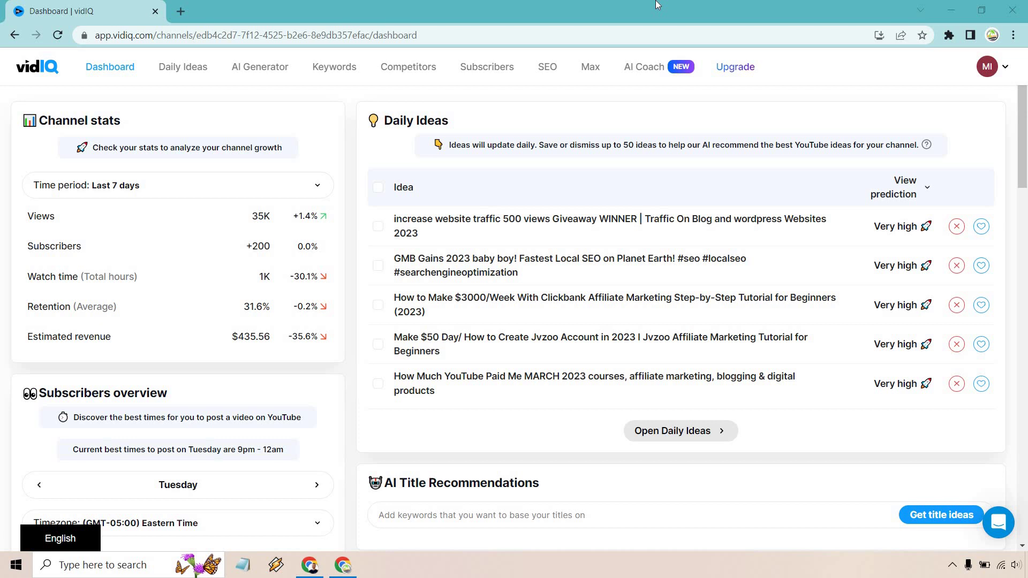
click(177, 68)
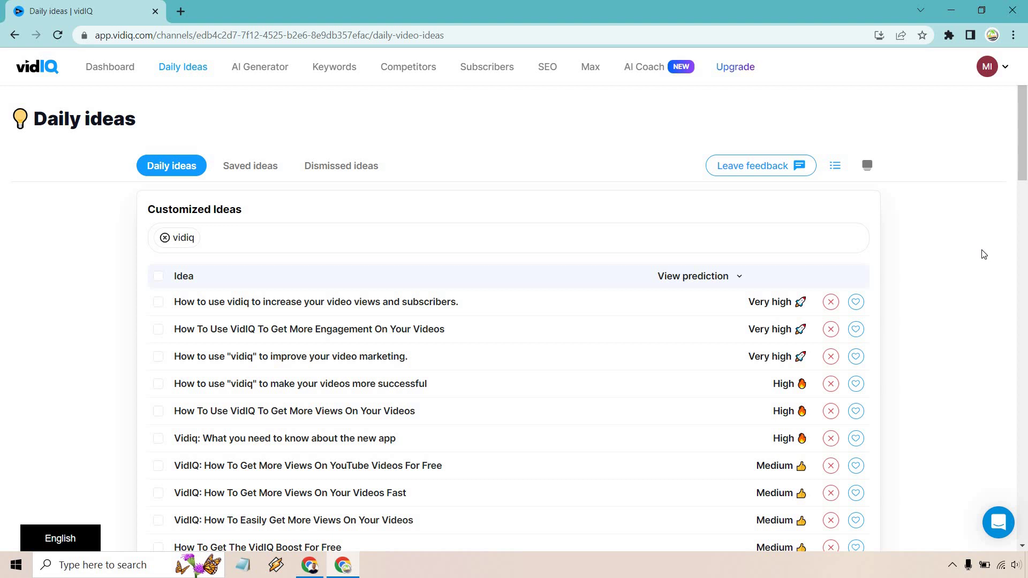
mouse_move(684, 278)
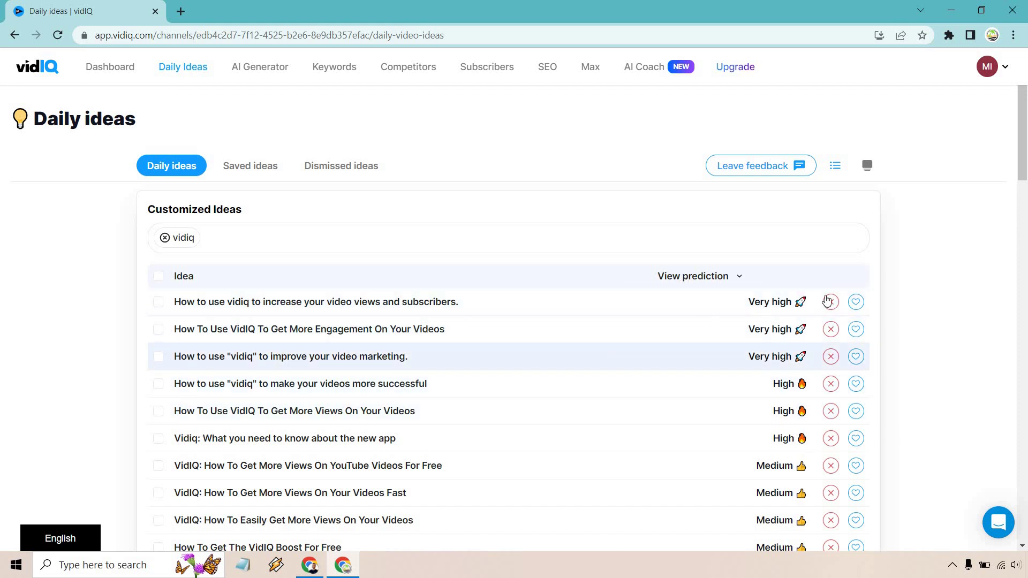
scroll(1006, 276, down, 1)
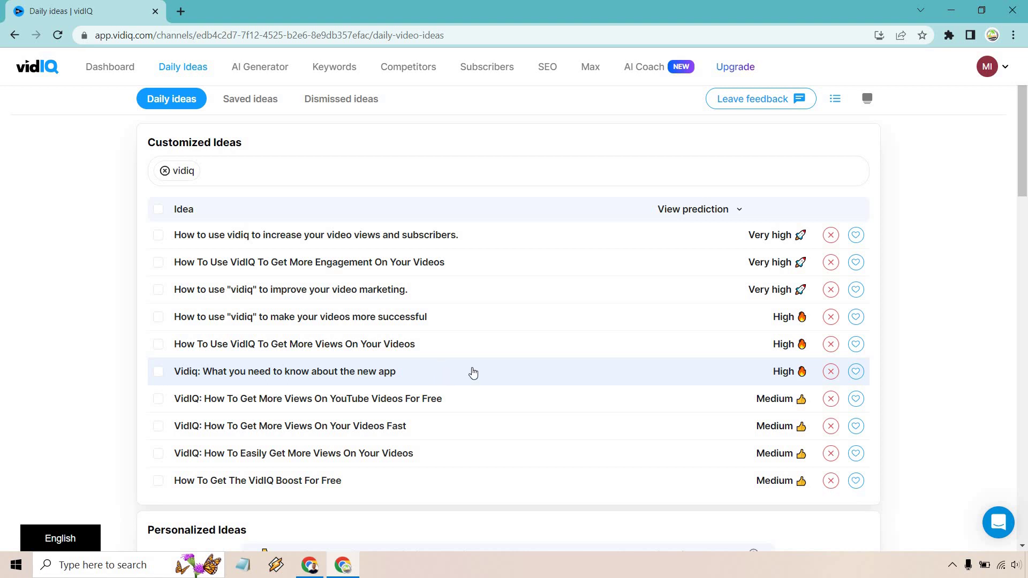
scroll(988, 317, down, 7)
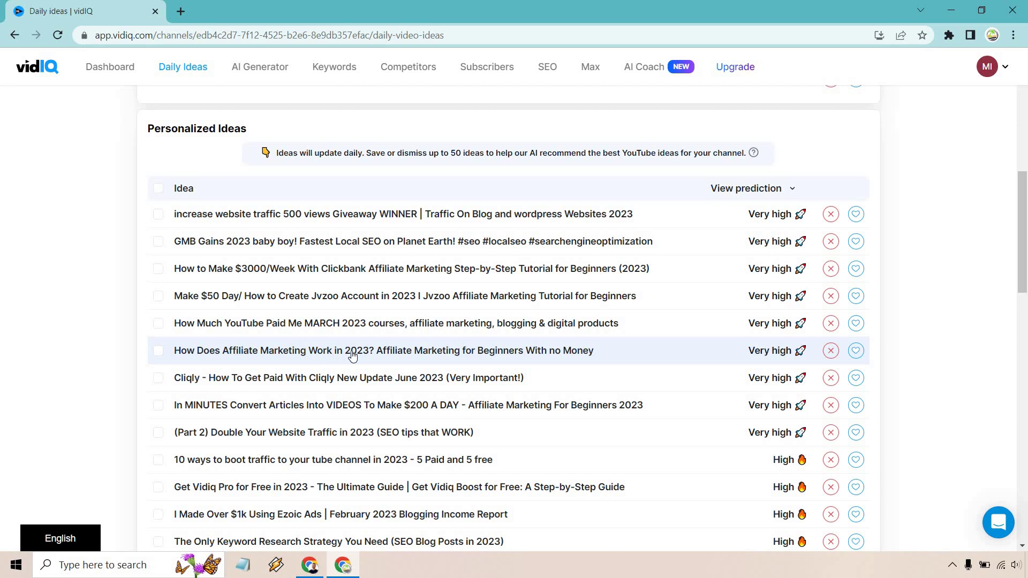
Save the 'How Does Affiliate Marketing Work in 2023?' idea, then browse the Daily ideas list.
click(856, 351)
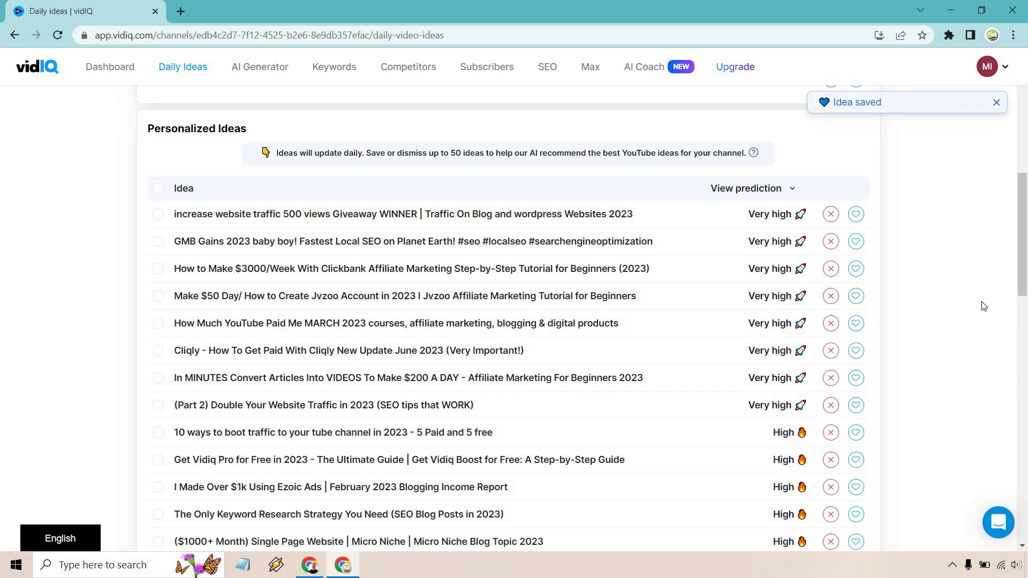
scroll(980, 316, up, 10)
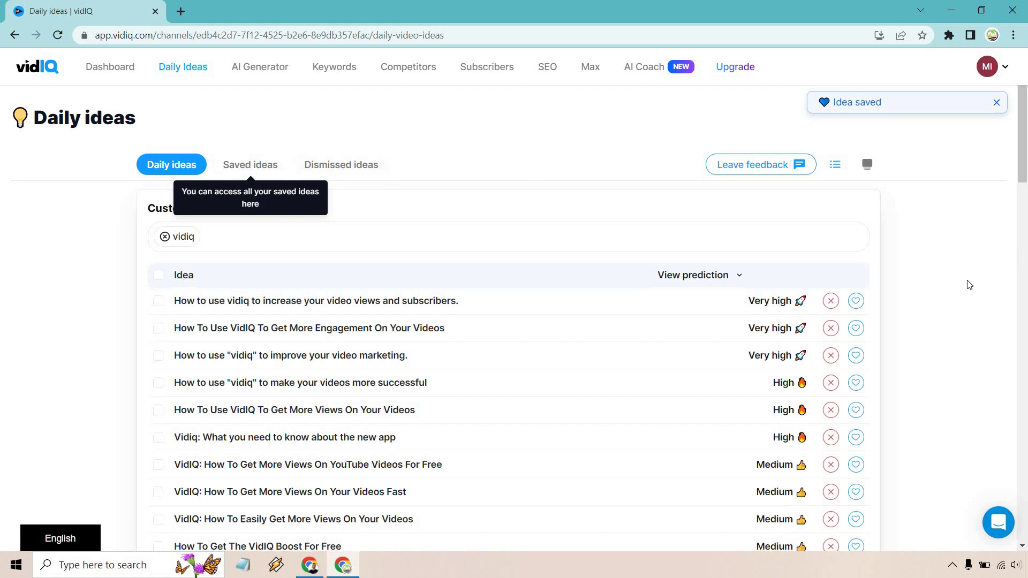
scroll(969, 285, down, 10)
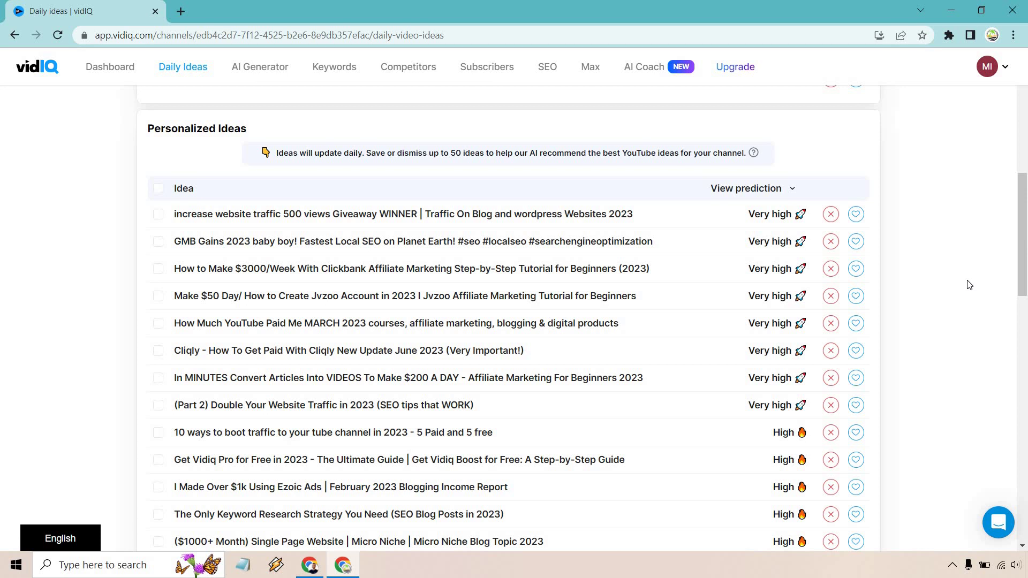
scroll(970, 285, down, 11)
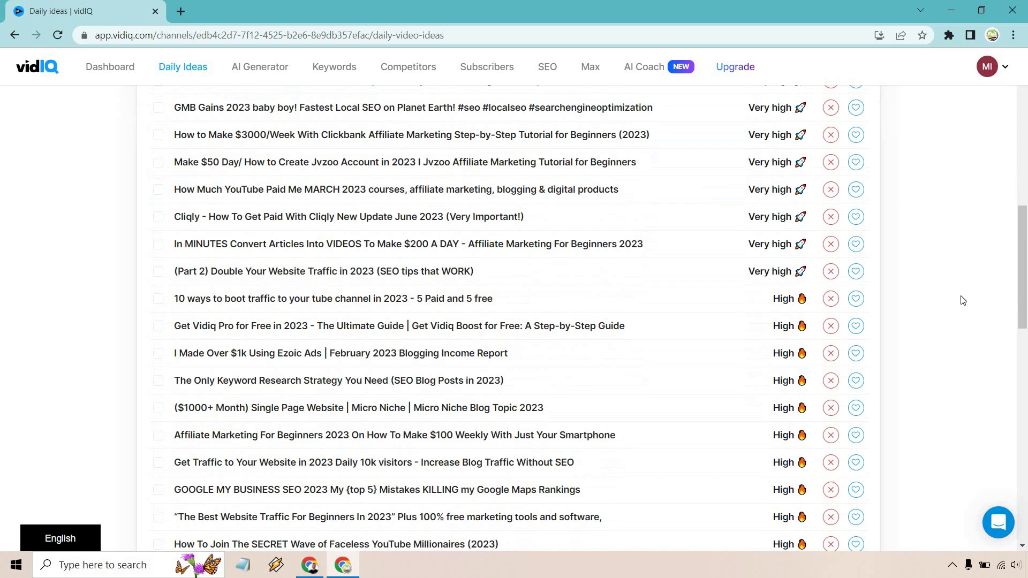
scroll(962, 300, down, 8)
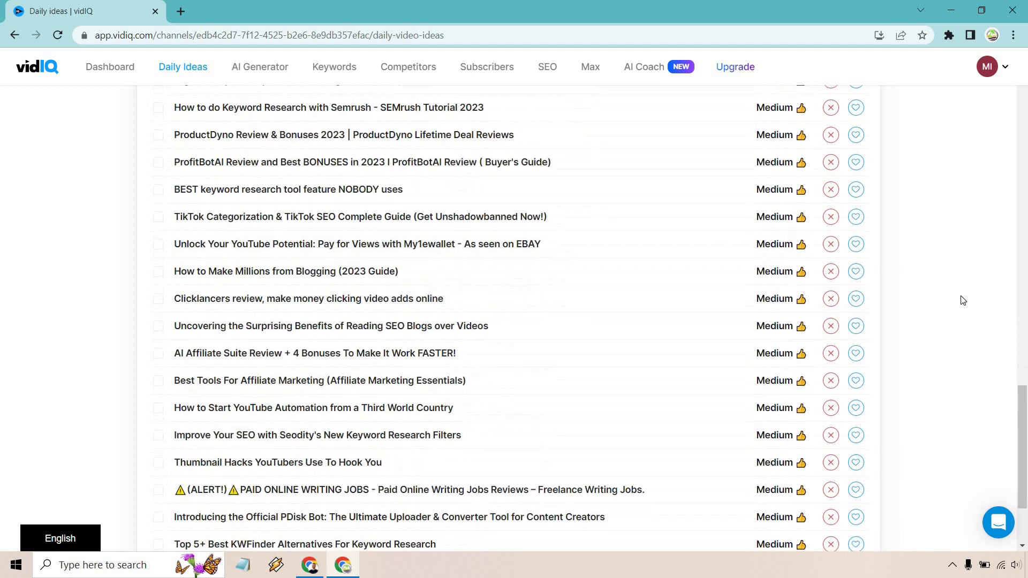
scroll(968, 333, up, 13)
scroll(968, 333, up, 10)
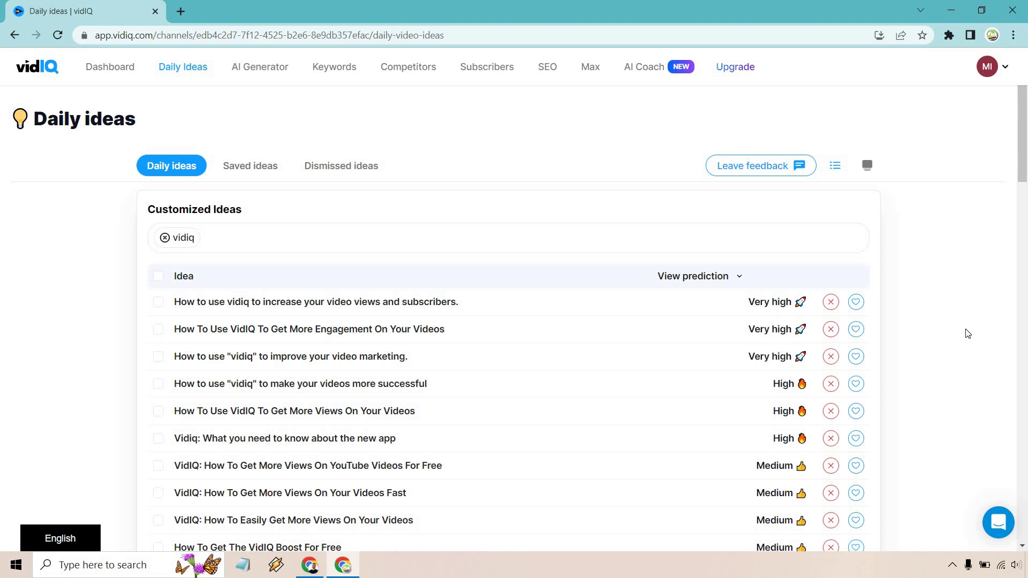
Use AI Generator to create a title, description and script for 'how to improve your putting in 3 steps'.
click(270, 73)
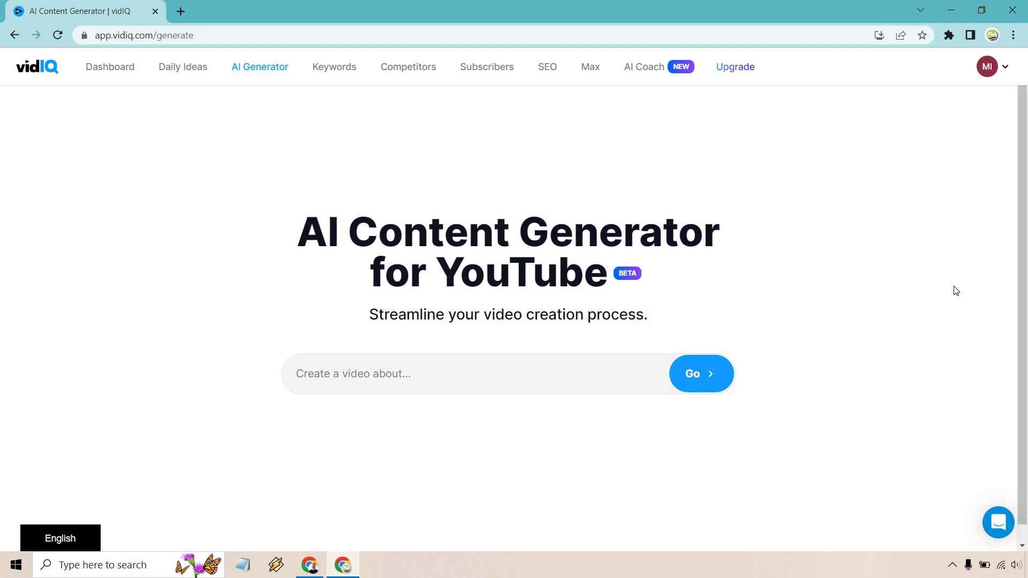
text(how to improve your putting in 3 steps)
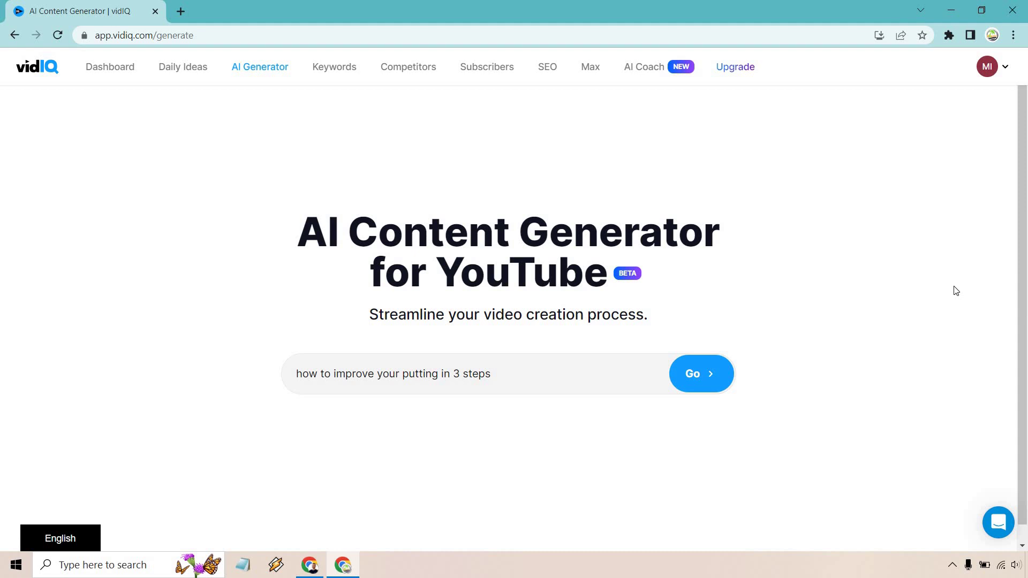
click(704, 375)
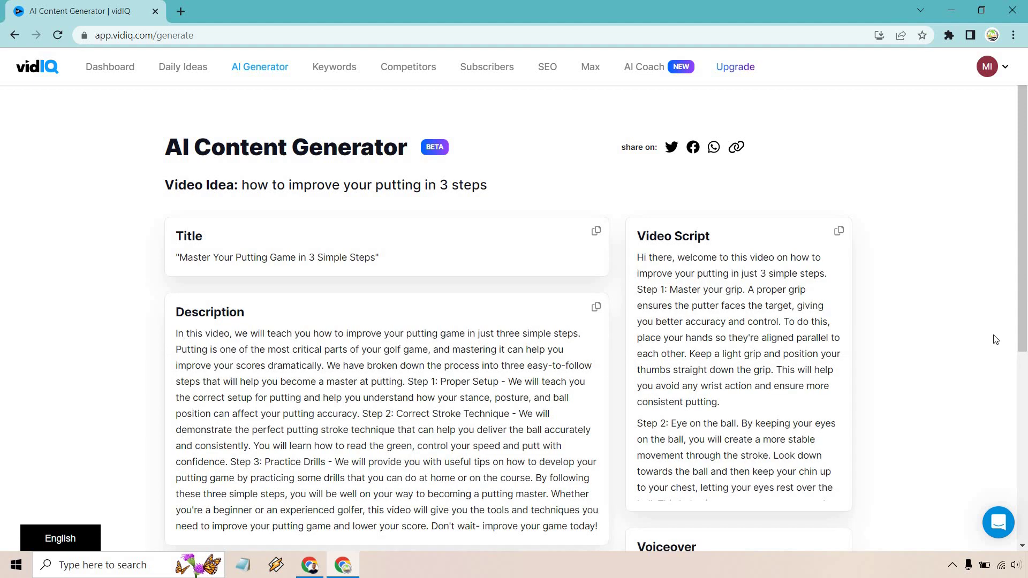
scroll(422, 231, down, 1)
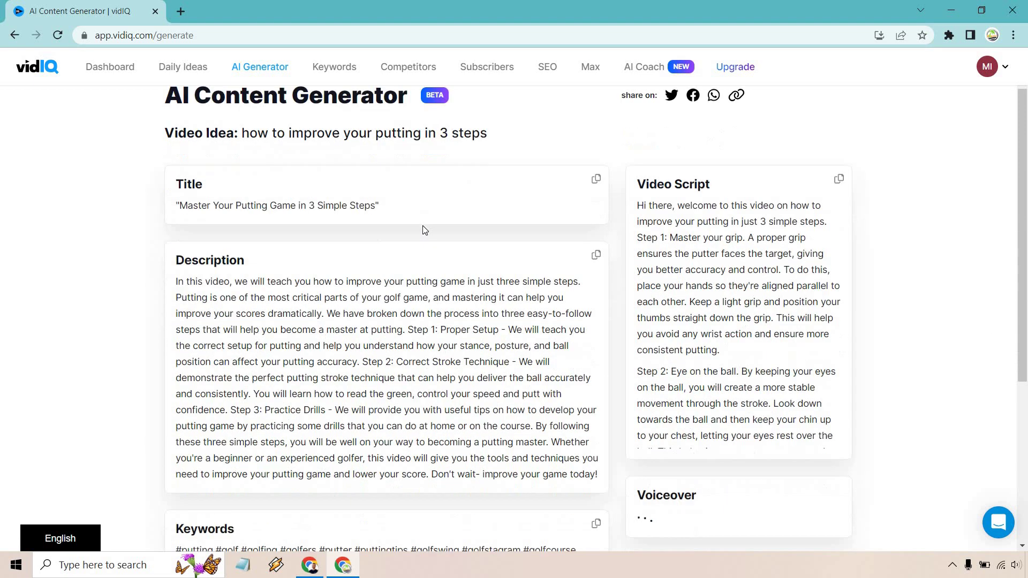
scroll(423, 227, down, 2)
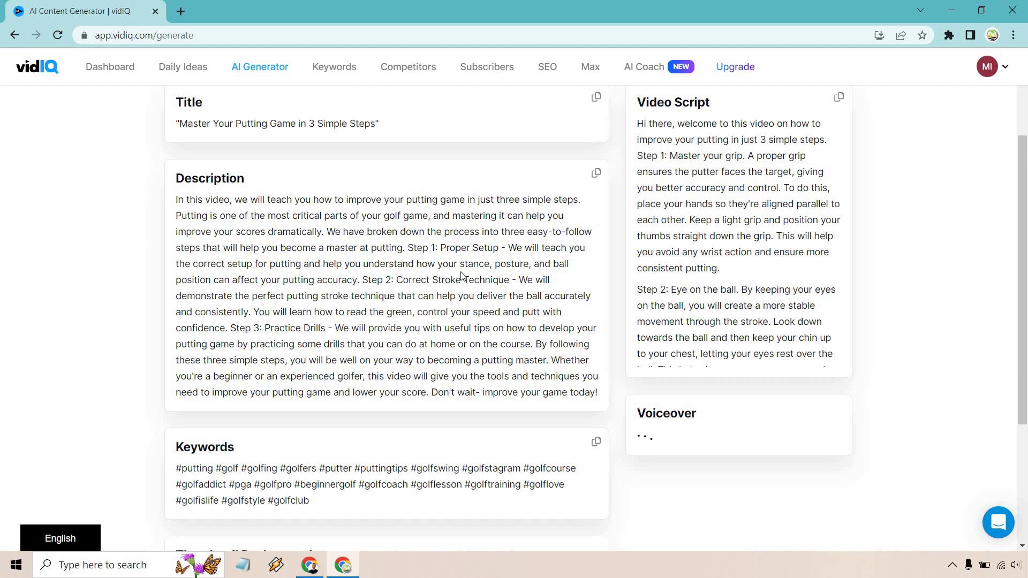
scroll(472, 252, down, 3)
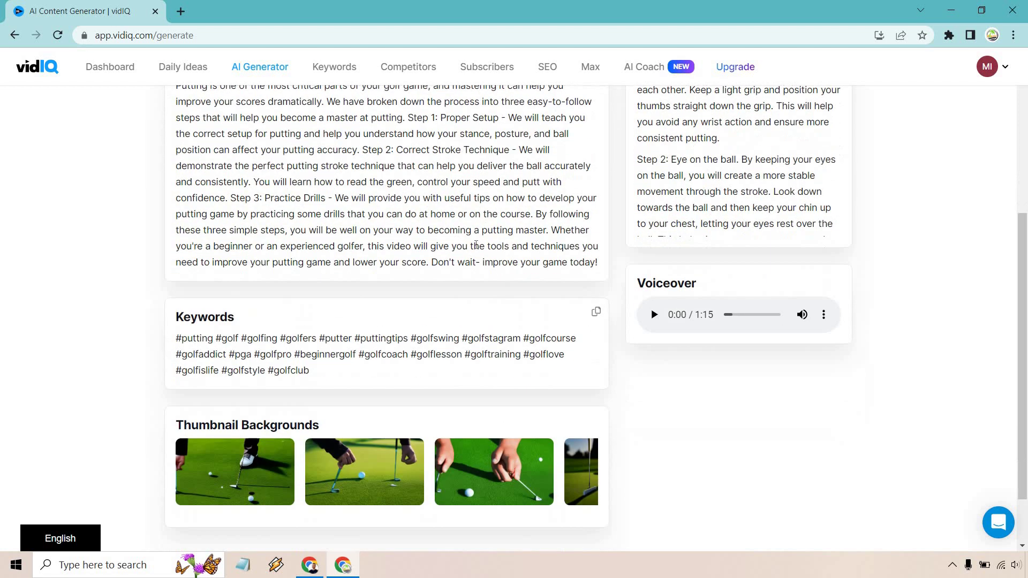
scroll(428, 426, down, 2)
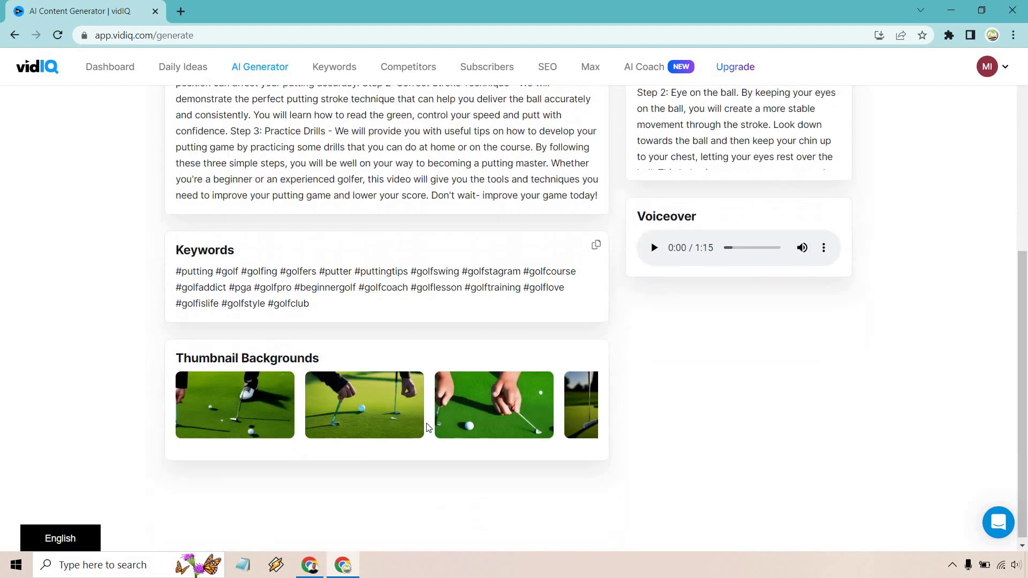
click(274, 390)
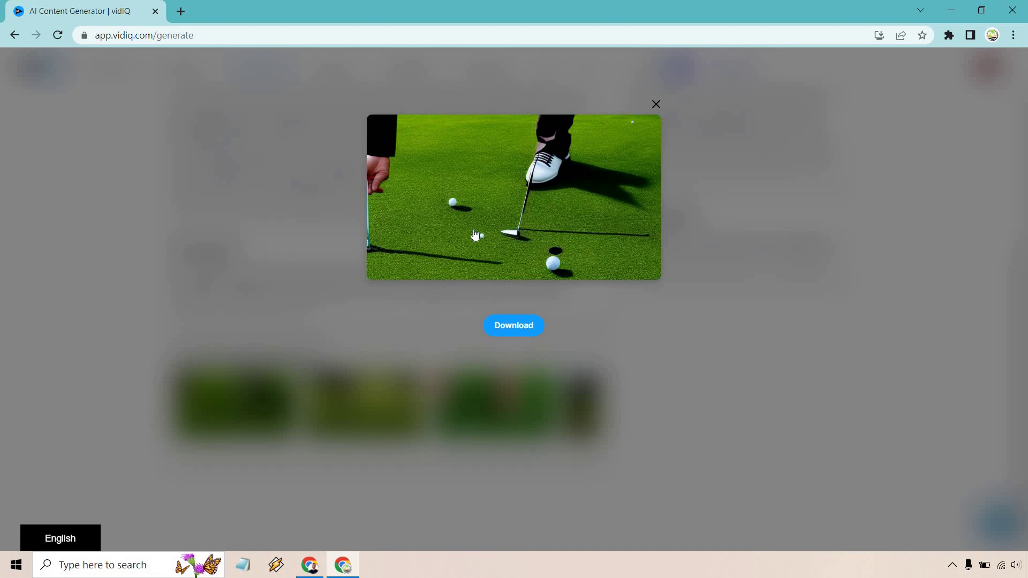
click(884, 244)
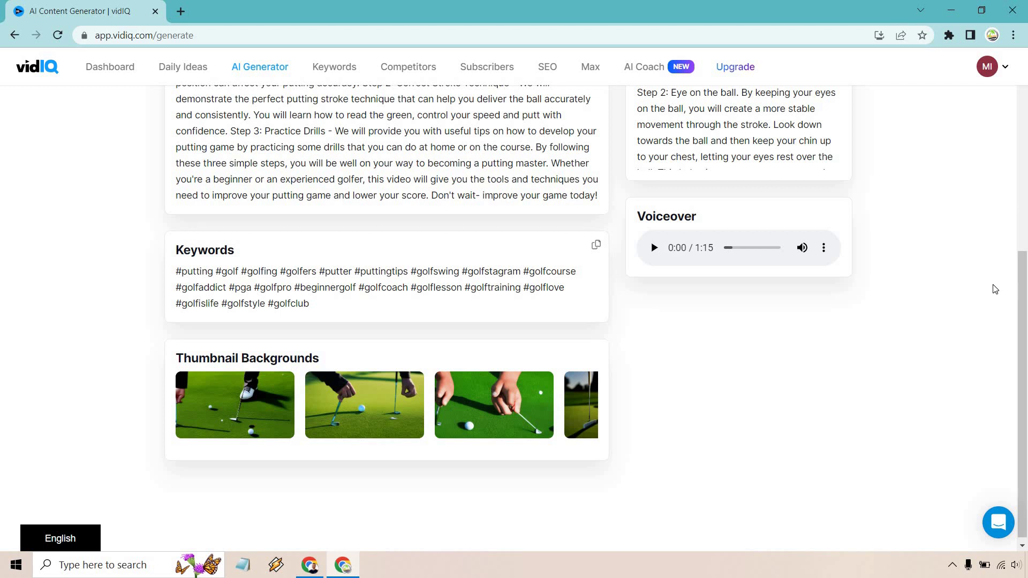
scroll(993, 289, up, 3)
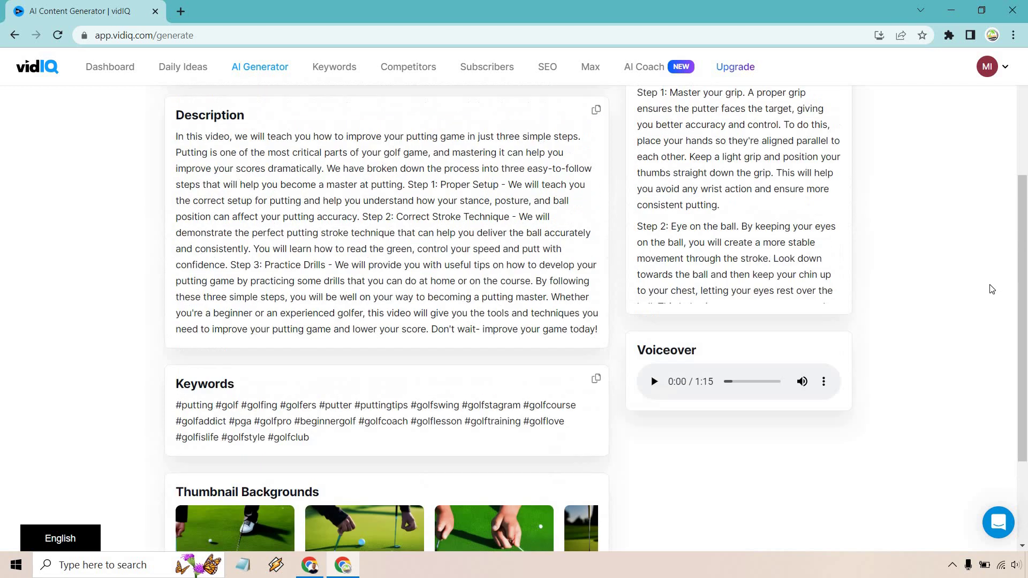
scroll(992, 289, up, 3)
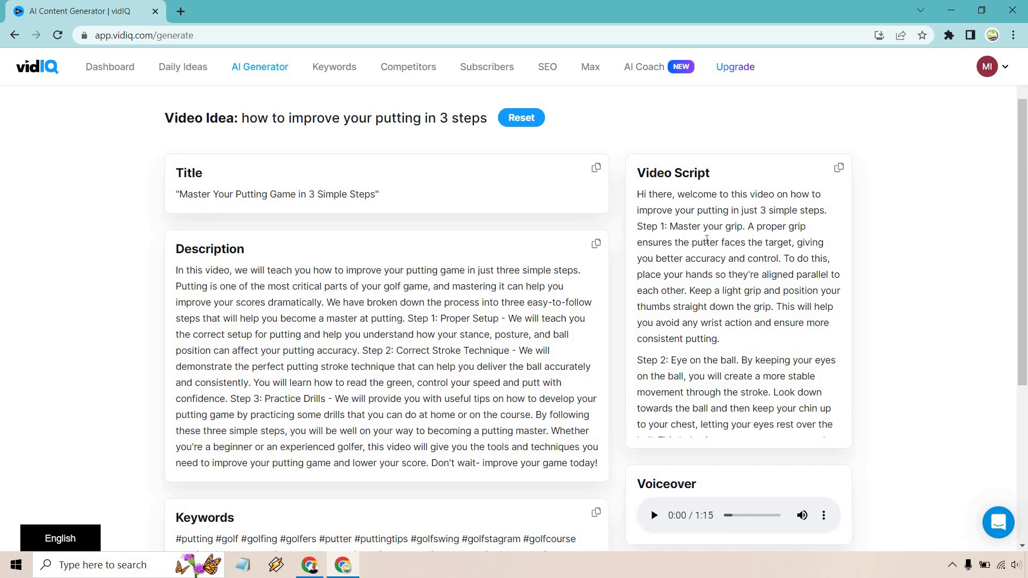
scroll(681, 267, down, 2)
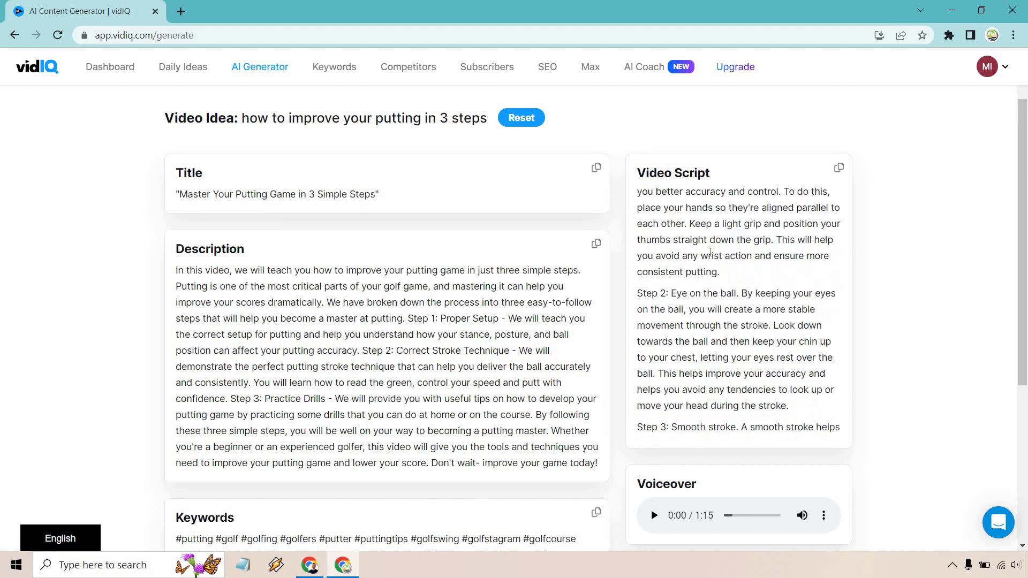
scroll(682, 291, down, 2)
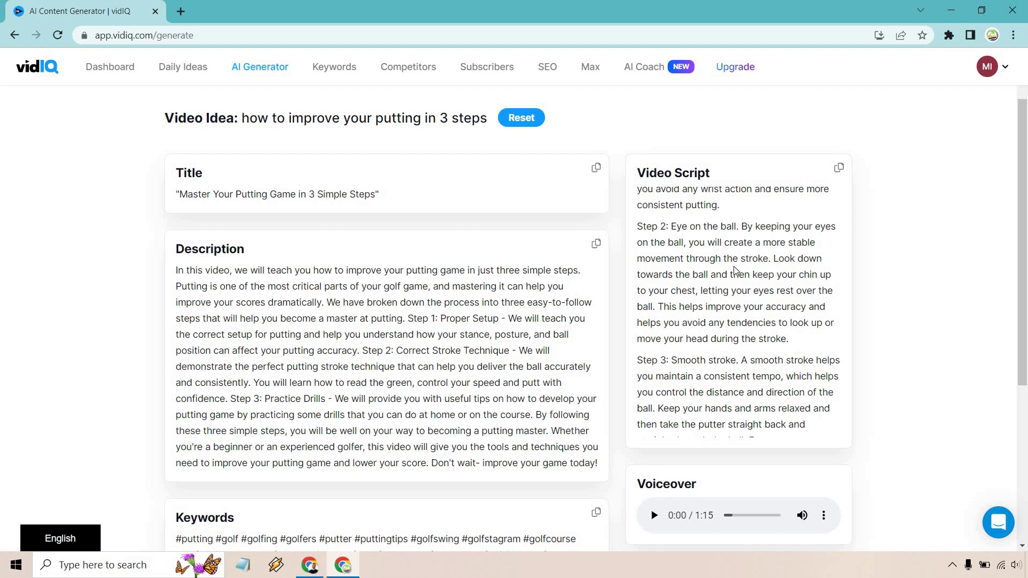
scroll(735, 270, down, 6)
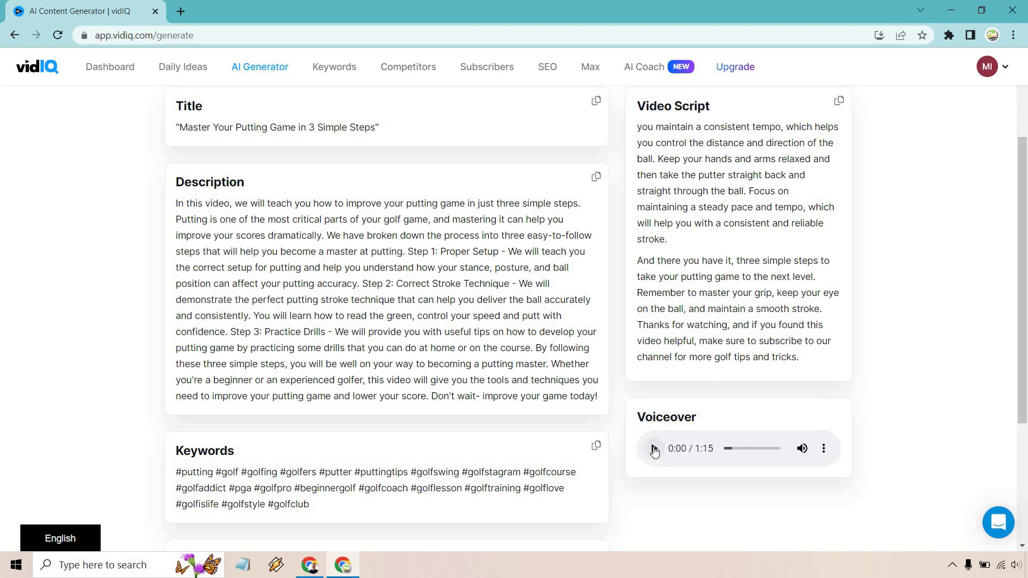
Play the generated putting voiceover, pause it at 0:04, and return to the generator heading.
click(654, 449)
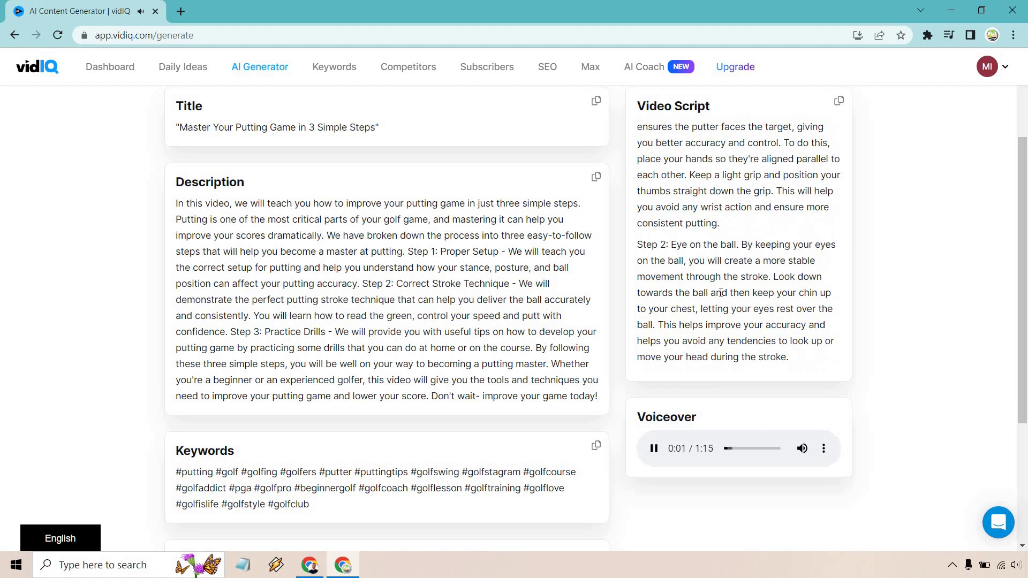
scroll(721, 293, up, 1)
scroll(898, 305, up, 2)
scroll(898, 305, down, 2)
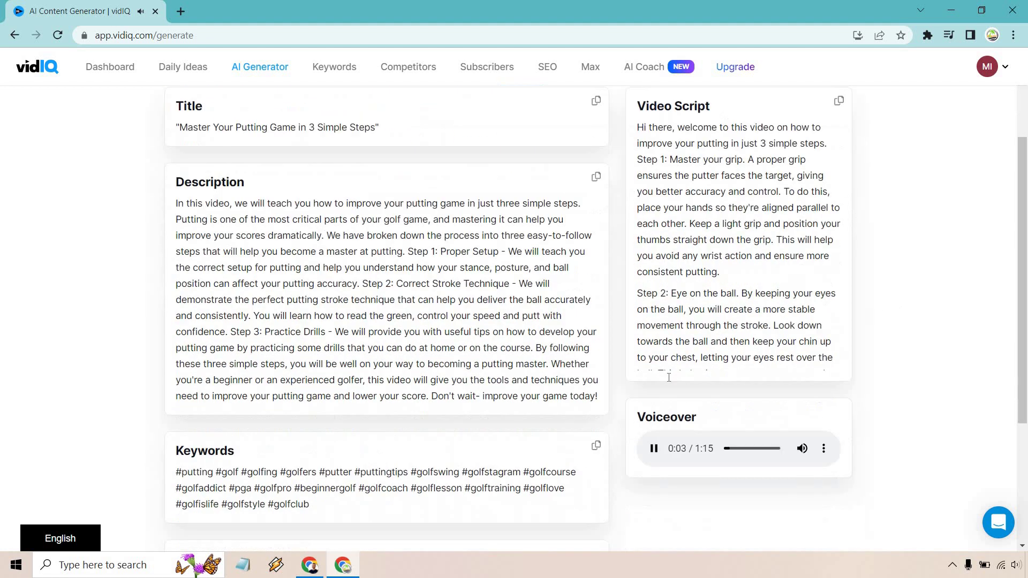
click(653, 449)
scroll(982, 305, up, 3)
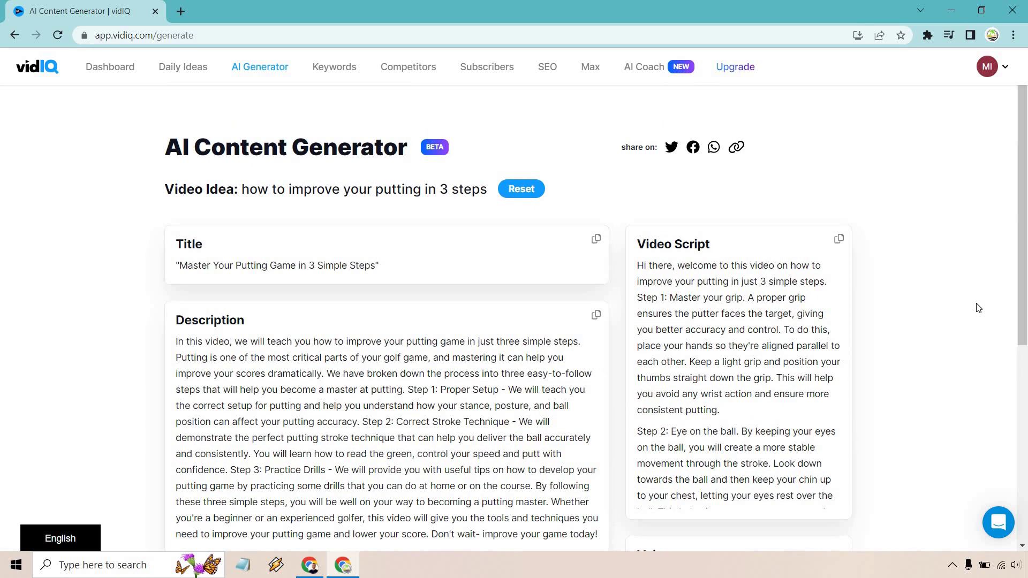
scroll(978, 308, down, 3)
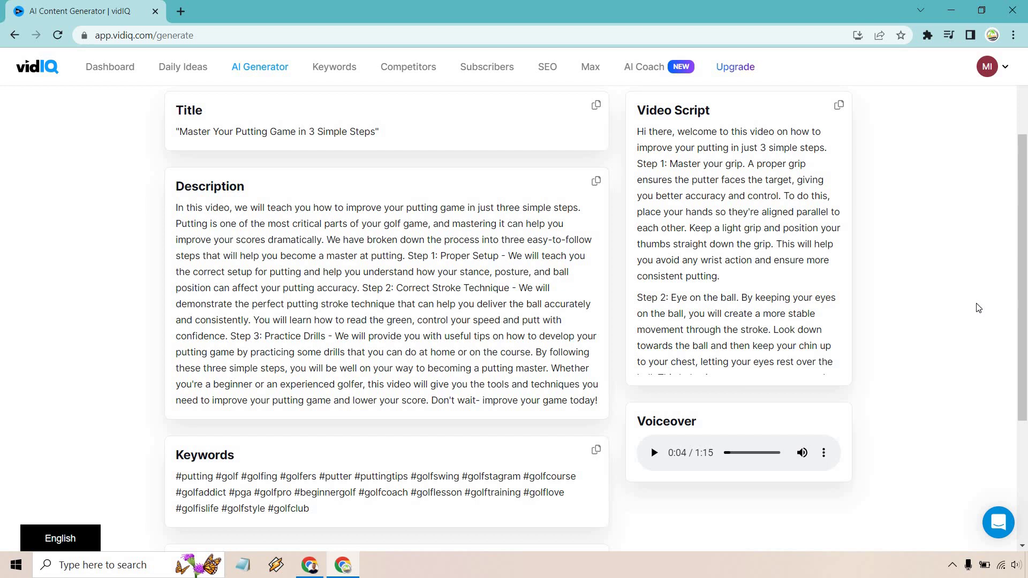
scroll(979, 308, up, 3)
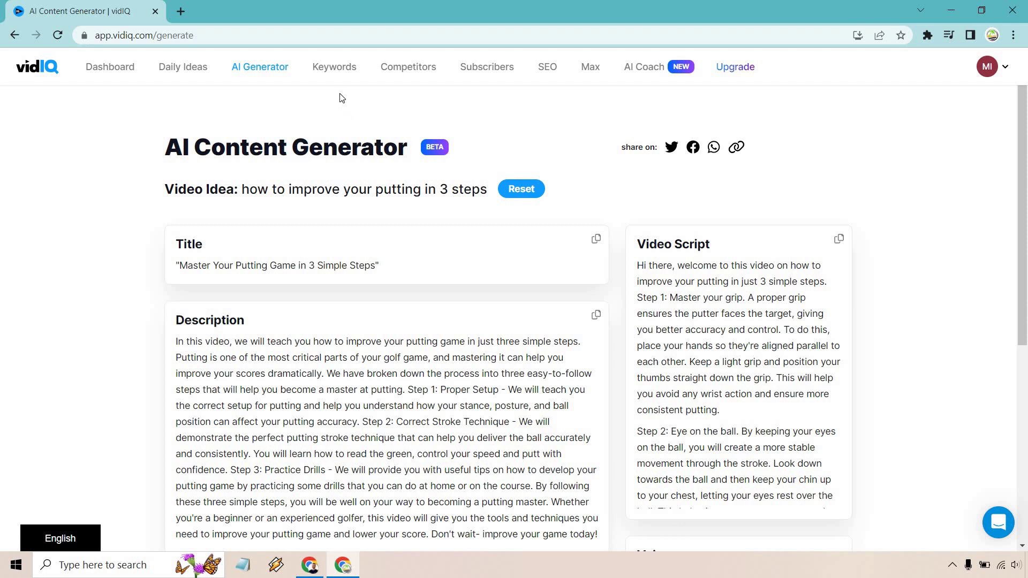
Open the Keywords page listing opportunities like 'jasper ai tutorial' and 'surfer seo review'.
click(337, 67)
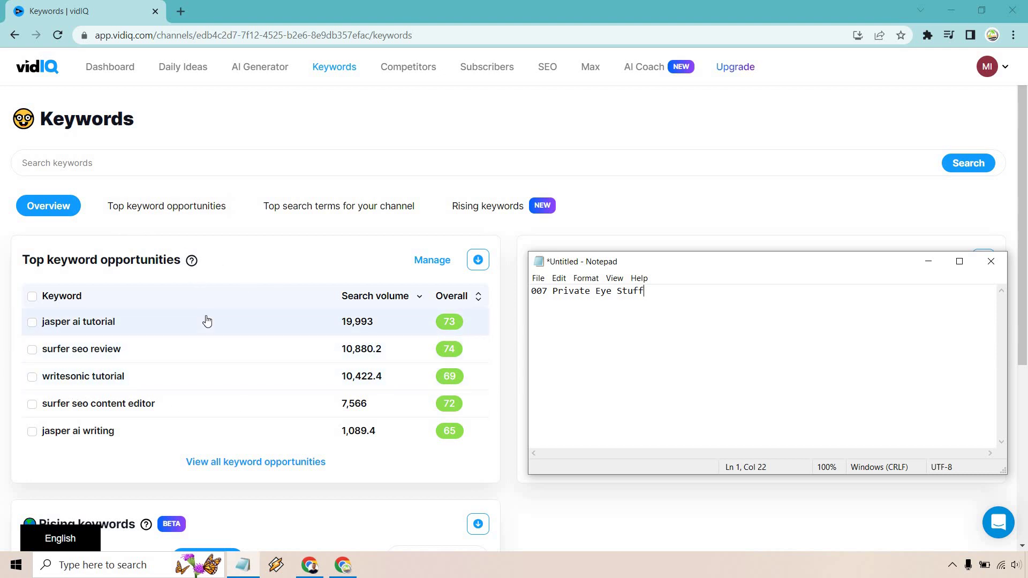
Show the full Top keyword opportunities table sorted by Overall score, highest first.
click(412, 317)
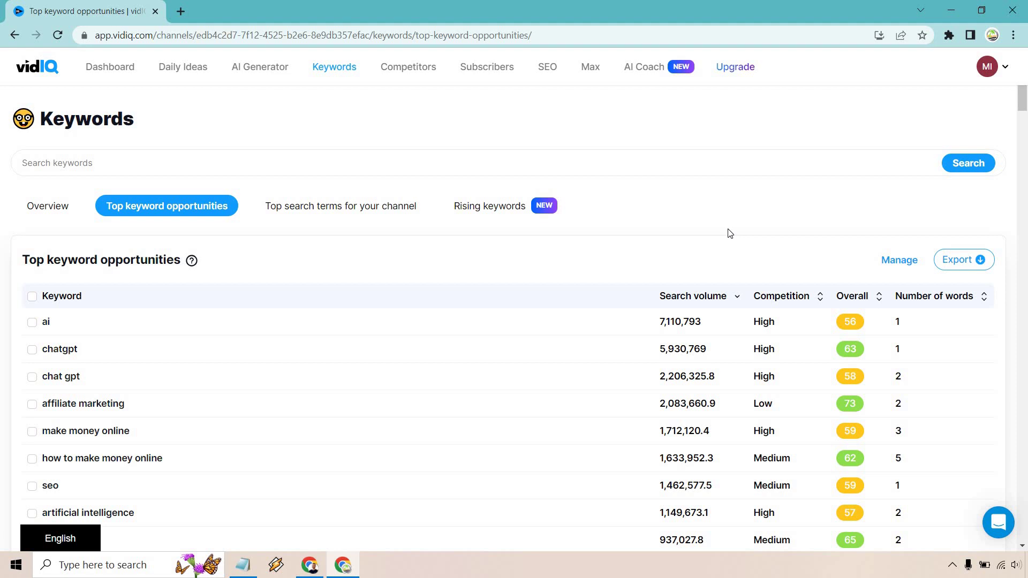
scroll(696, 218, down, 1)
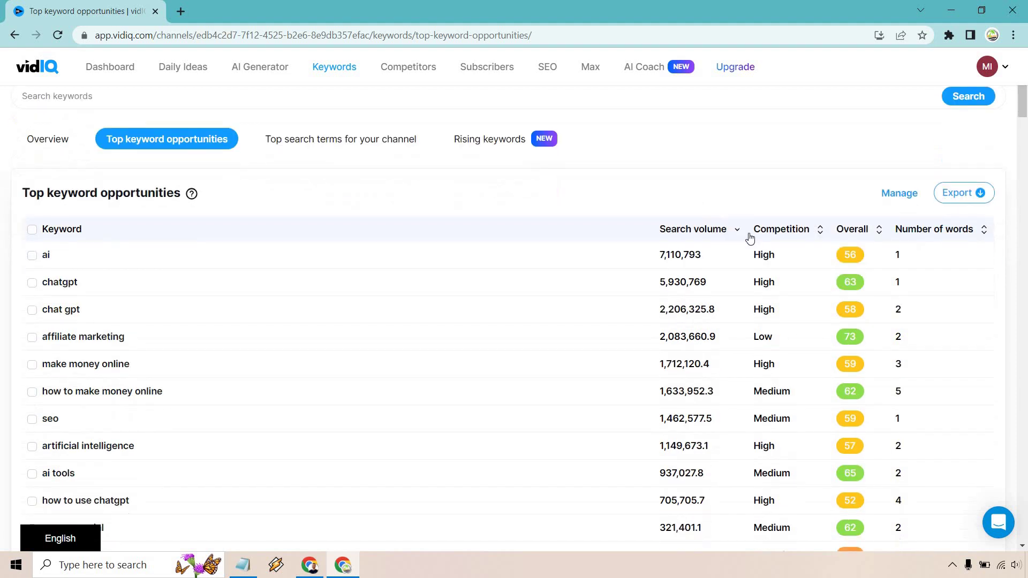
mouse_move(776, 229)
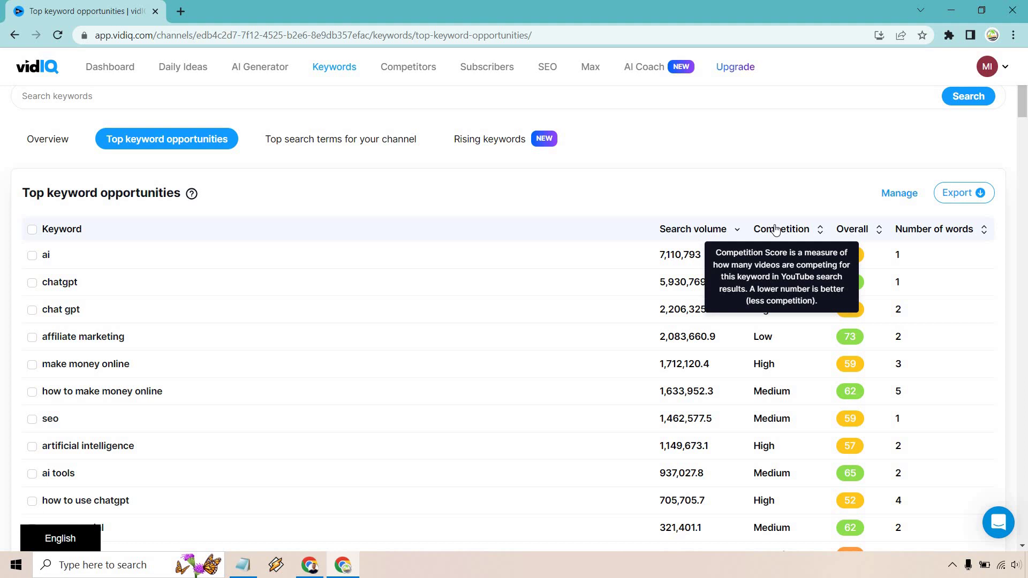
mouse_move(853, 233)
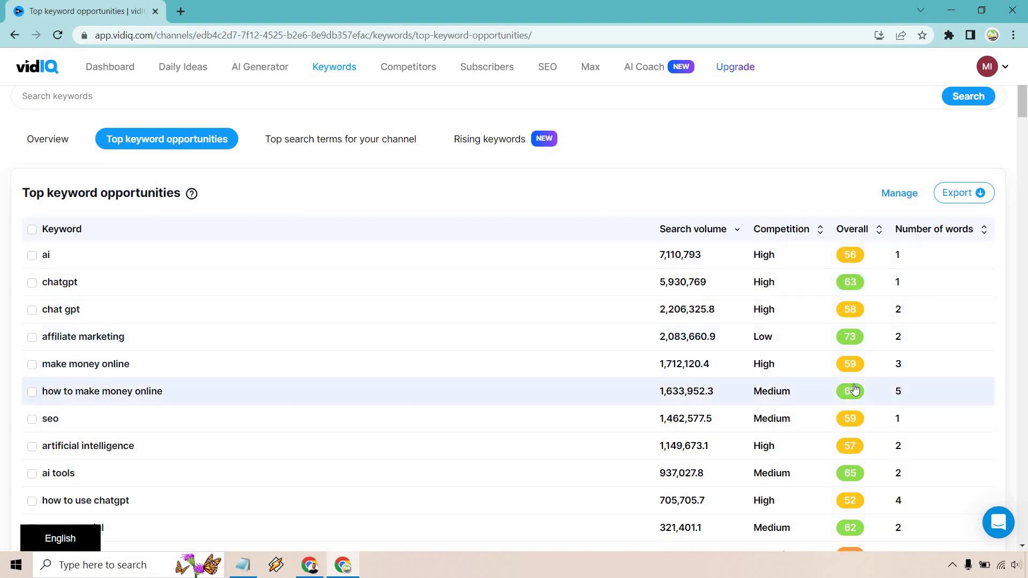
click(853, 229)
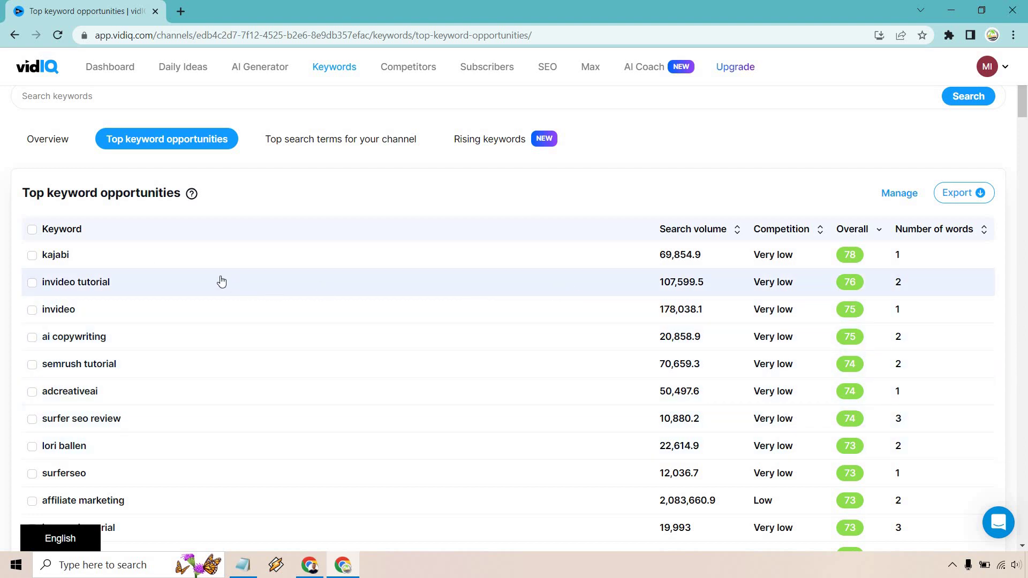
Browse the ranked keywords led by kajabi at 78 and focus the Search keywords box.
scroll(216, 265, down, 1)
scroll(225, 242, down, 1)
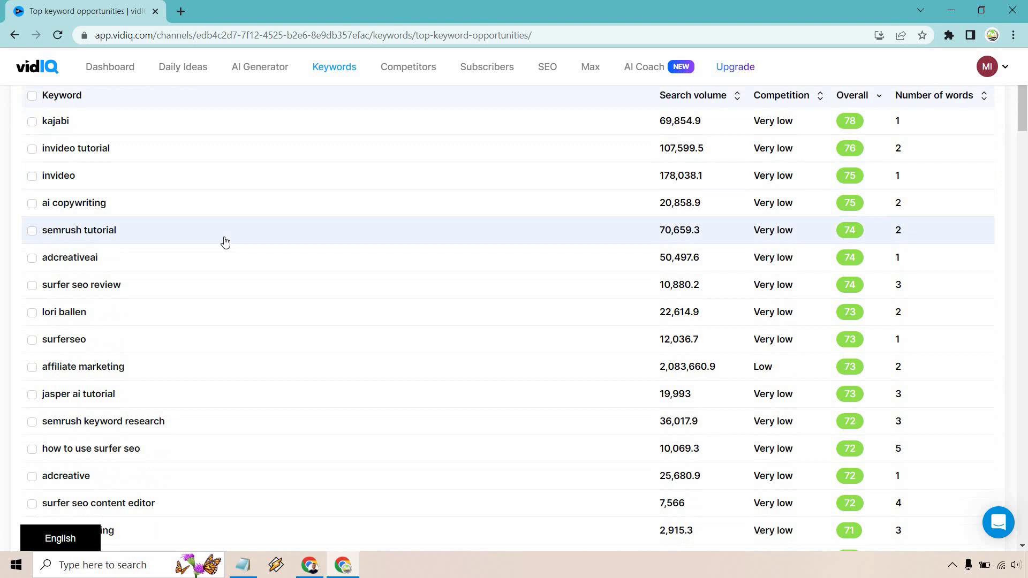
scroll(224, 242, down, 2)
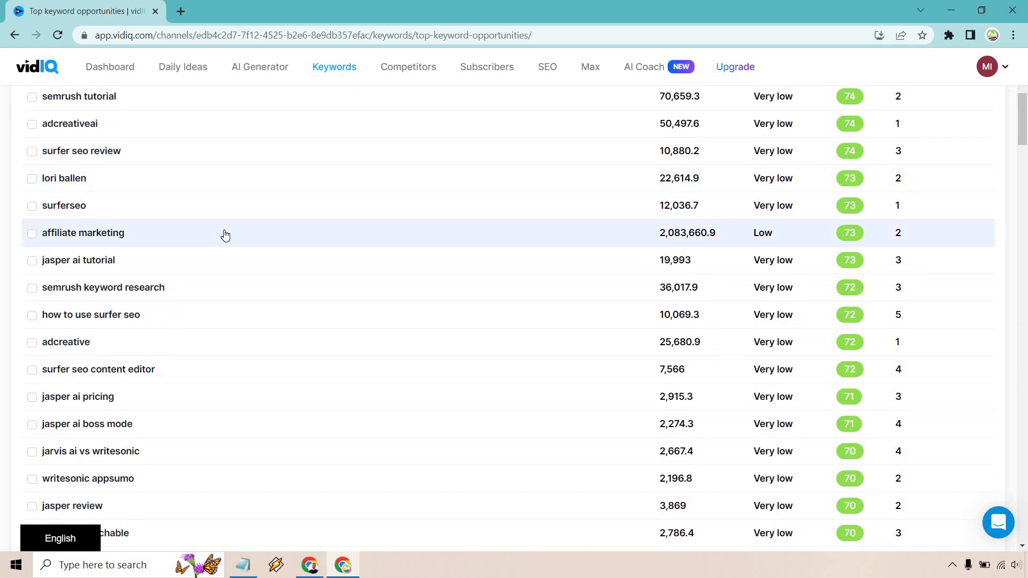
scroll(310, 249, down, 2)
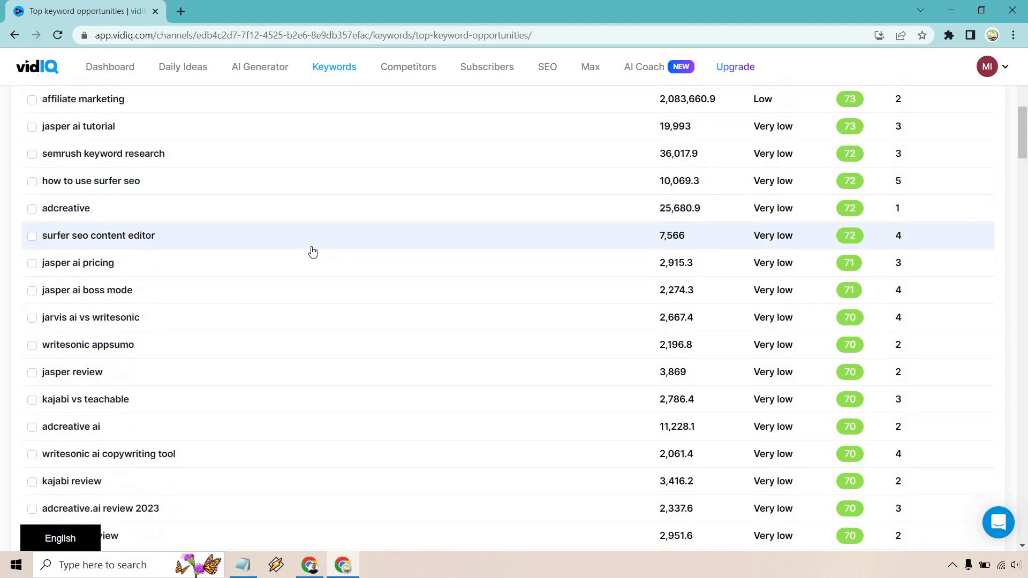
scroll(311, 251, down, 1)
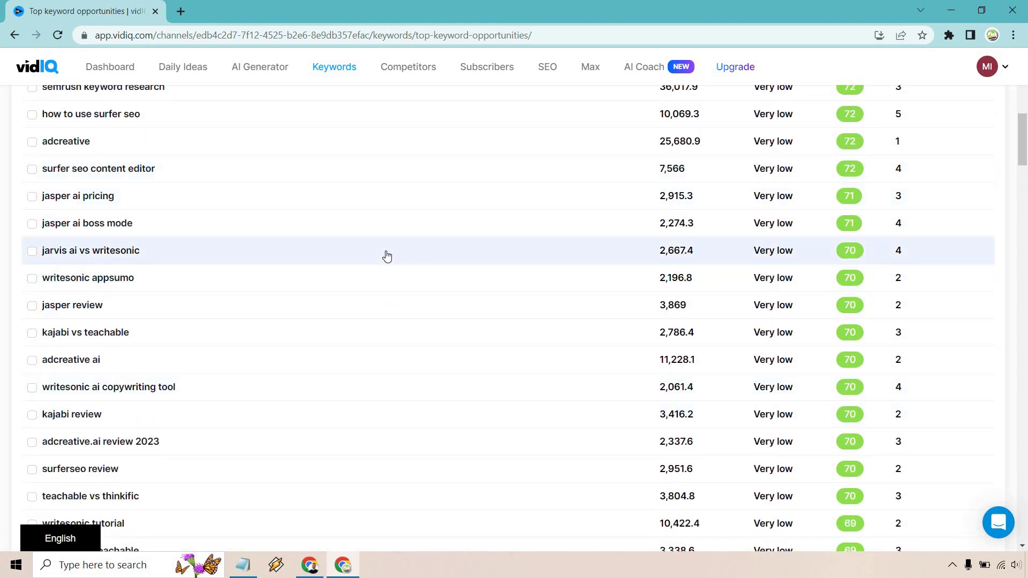
scroll(387, 255, down, 3)
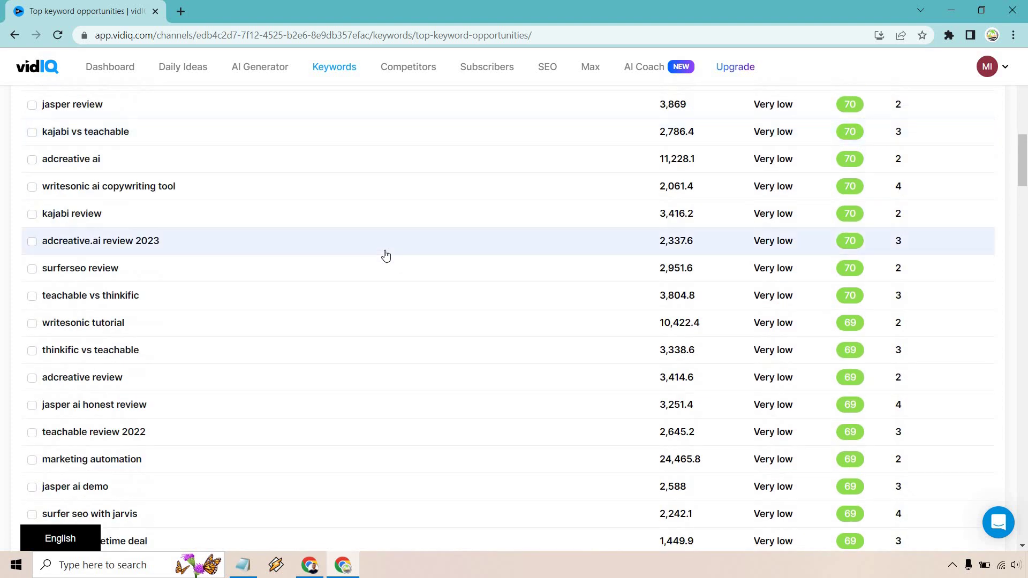
scroll(385, 255, down, 4)
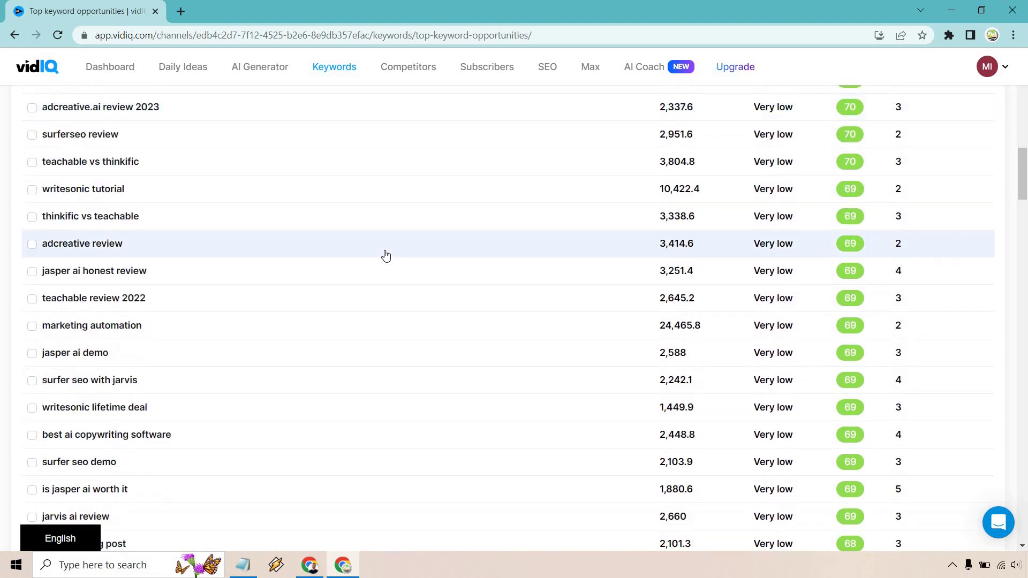
scroll(386, 255, down, 1)
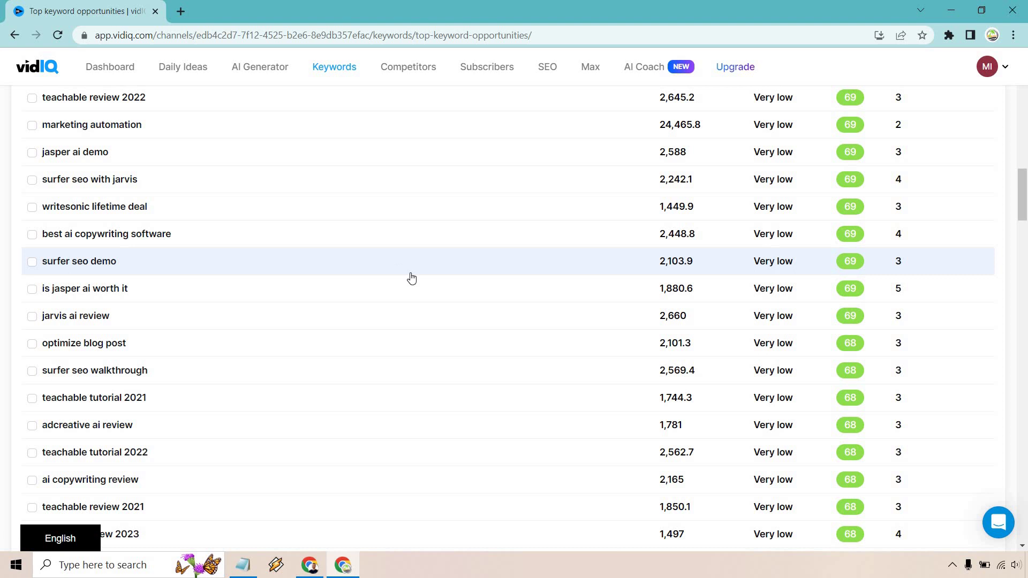
scroll(546, 393, up, 15)
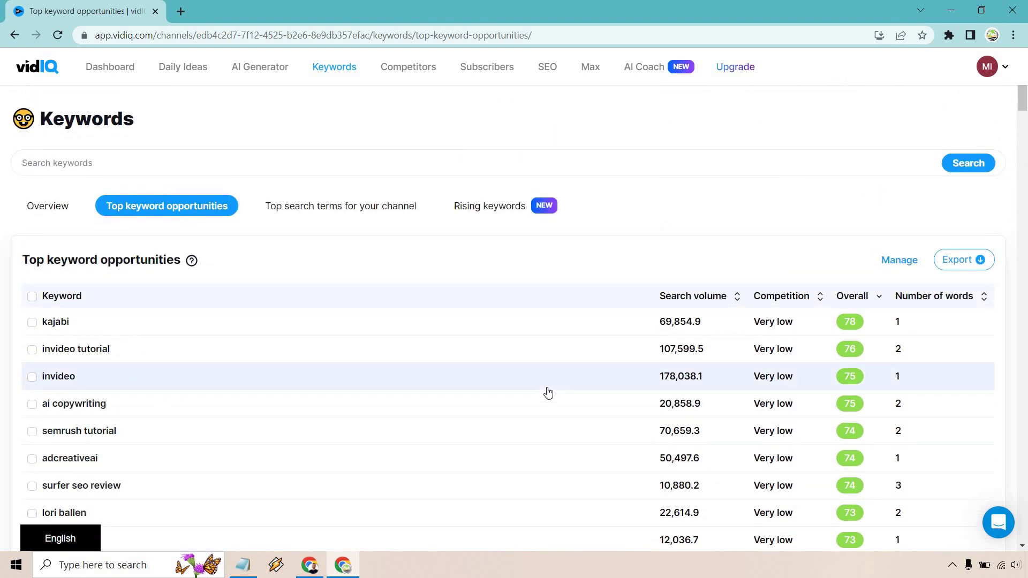
click(111, 159)
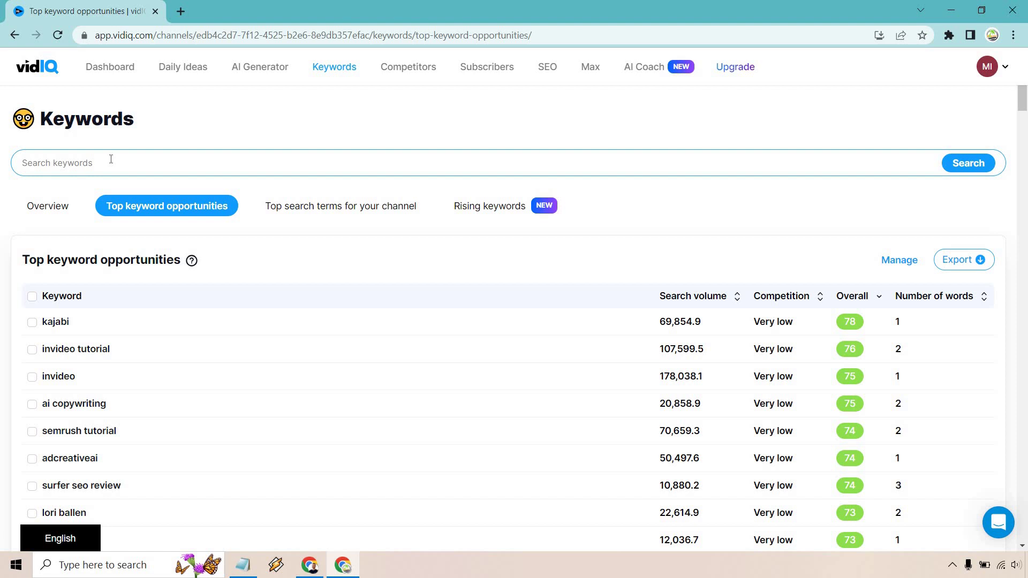
Search 'clickbank' to see score 73, 422,611.9 searches, matching terms and questions.
text(clickbank)
key(Return)
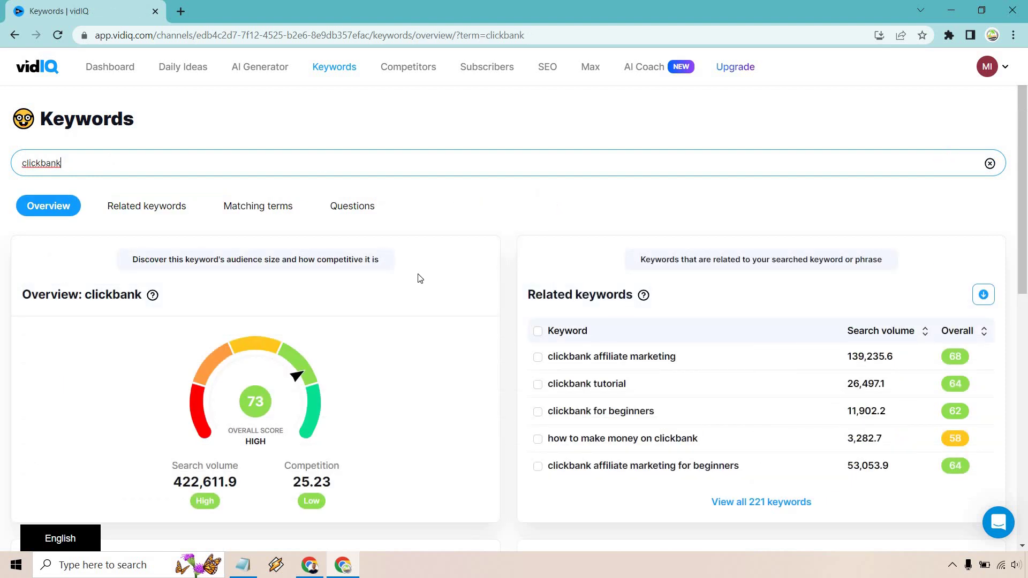
scroll(396, 268, down, 1)
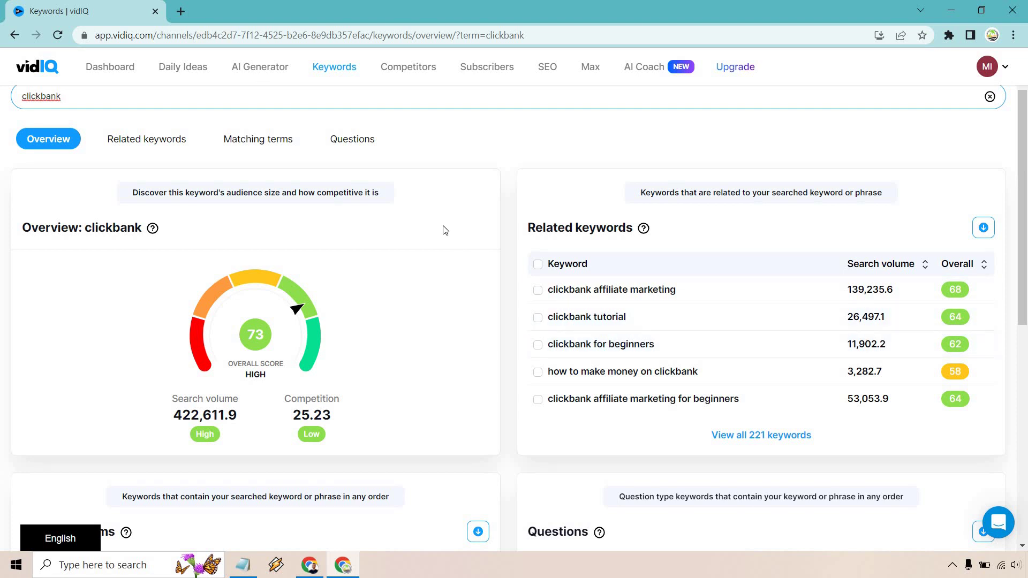
scroll(442, 227, down, 3)
scroll(442, 227, down, 1)
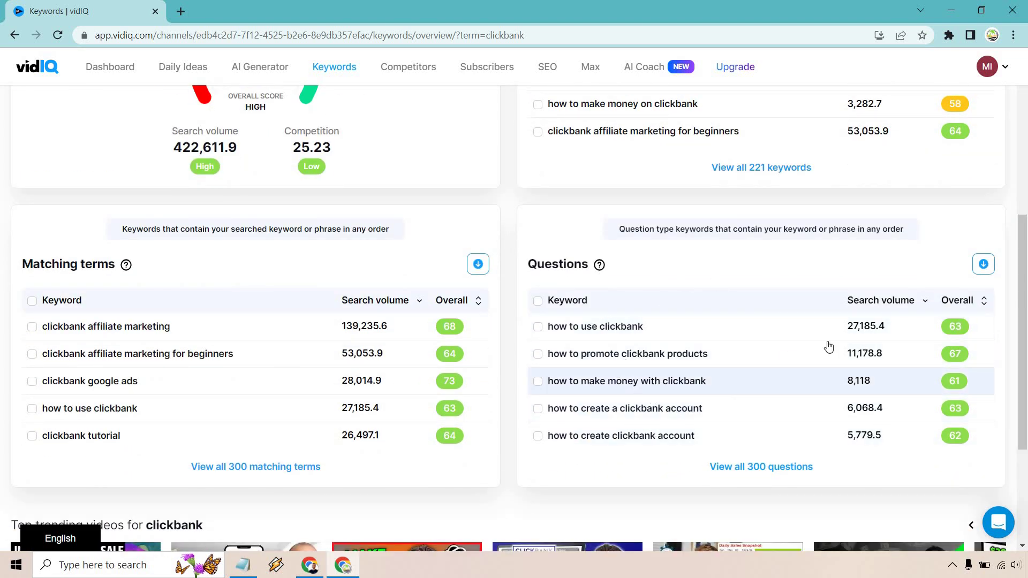
Open all 300 clickbank question keywords, sort them by Overall score, and browse the list.
click(767, 472)
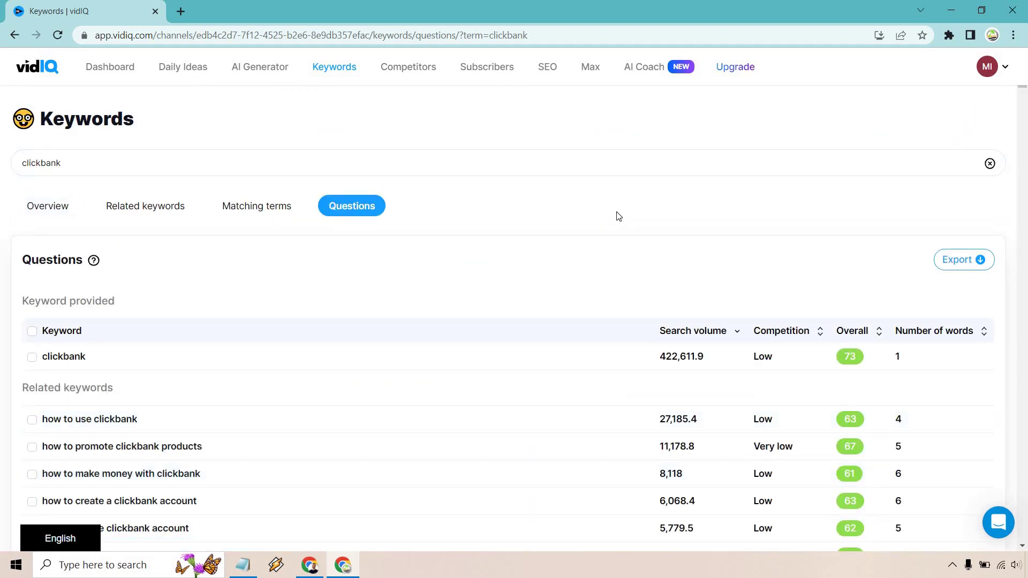
scroll(619, 217, down, 1)
click(852, 264)
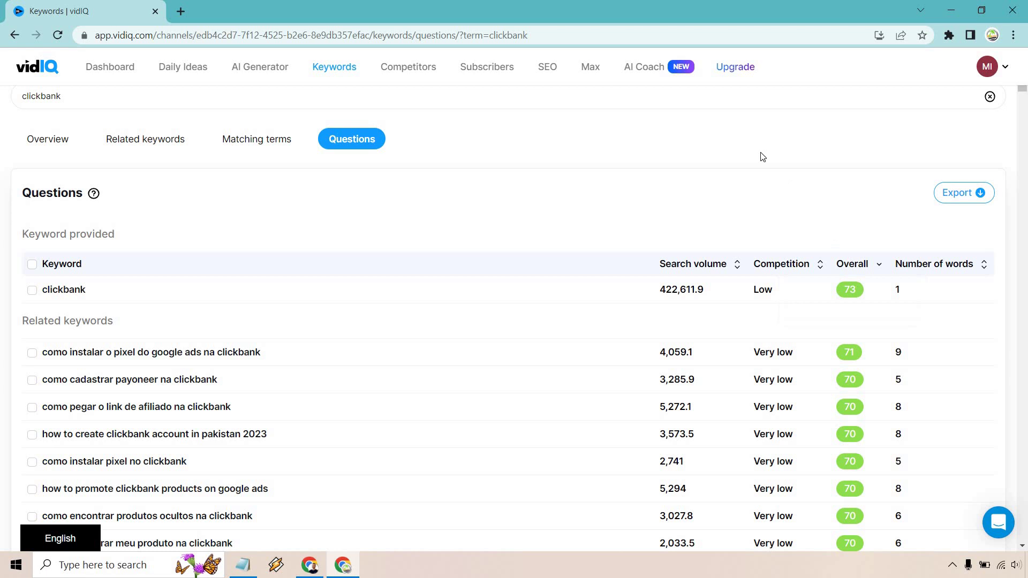
scroll(744, 153, down, 2)
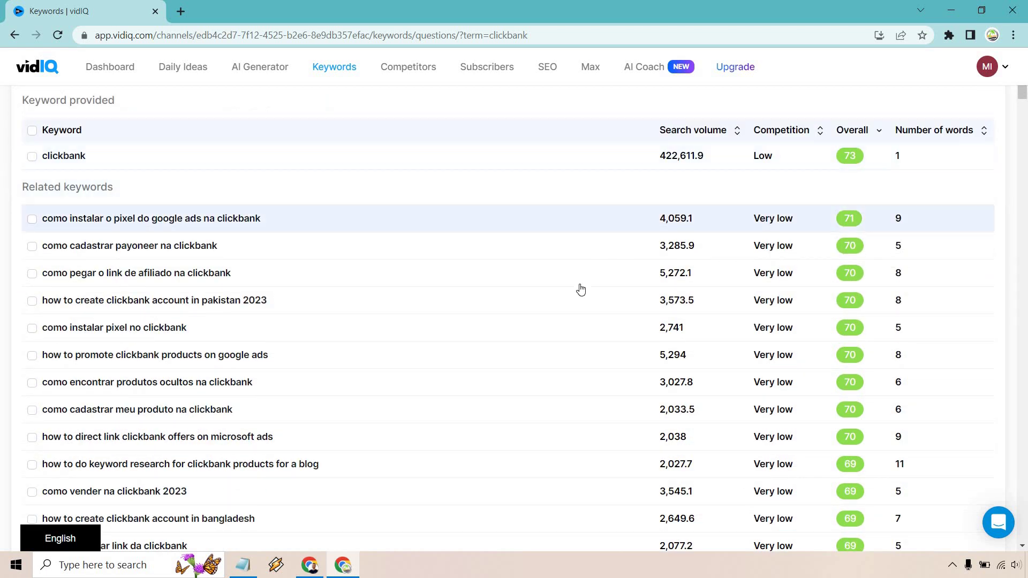
scroll(576, 328, up, 1)
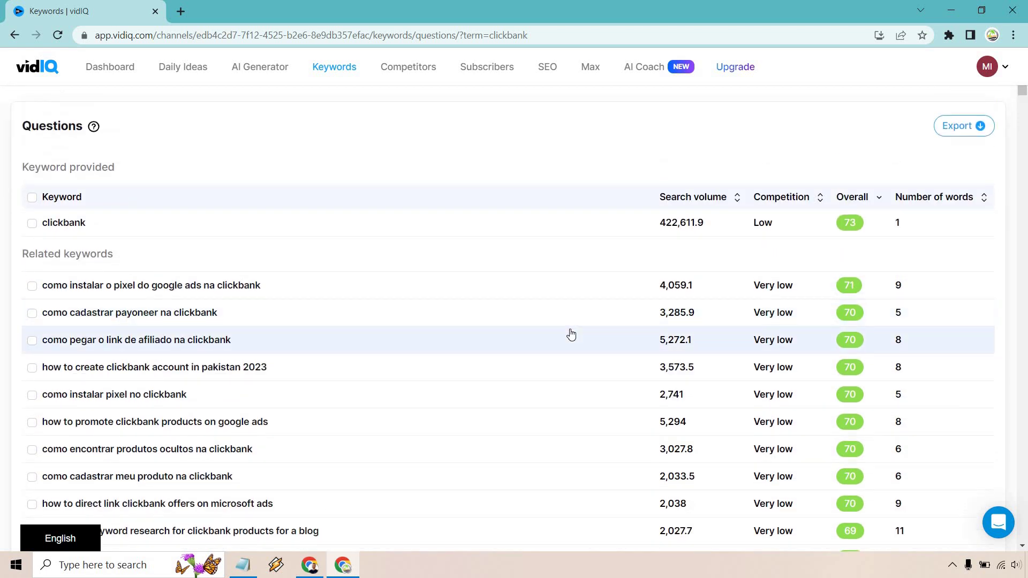
scroll(494, 306, down, 1)
scroll(490, 326, down, 1)
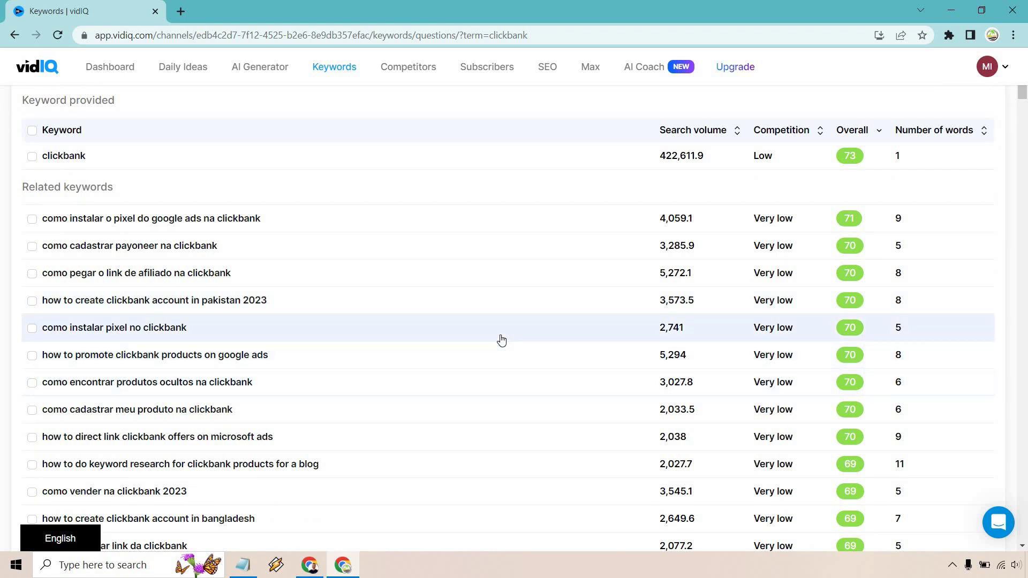
scroll(504, 332, down, 1)
scroll(506, 321, down, 1)
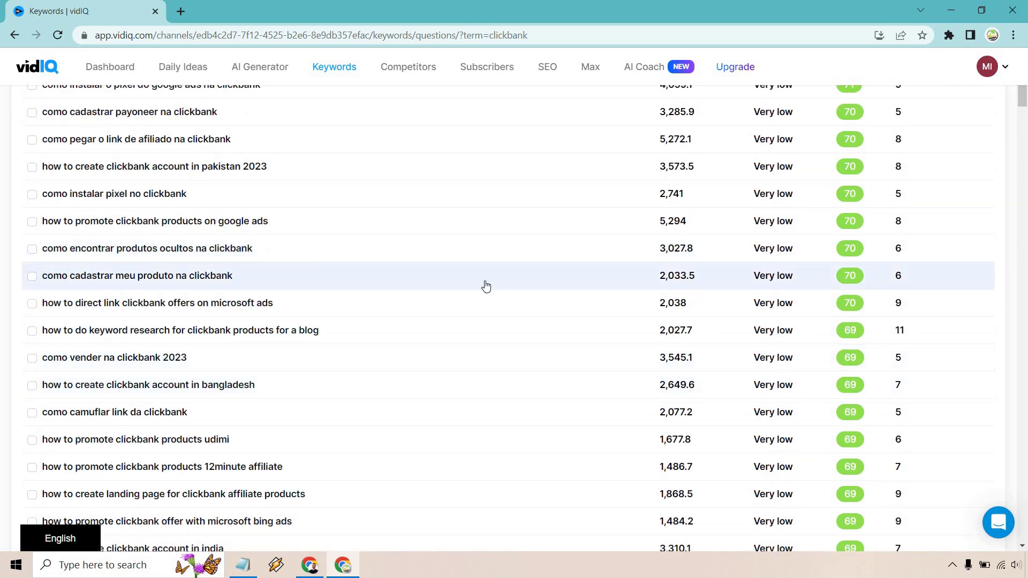
scroll(485, 286, down, 1)
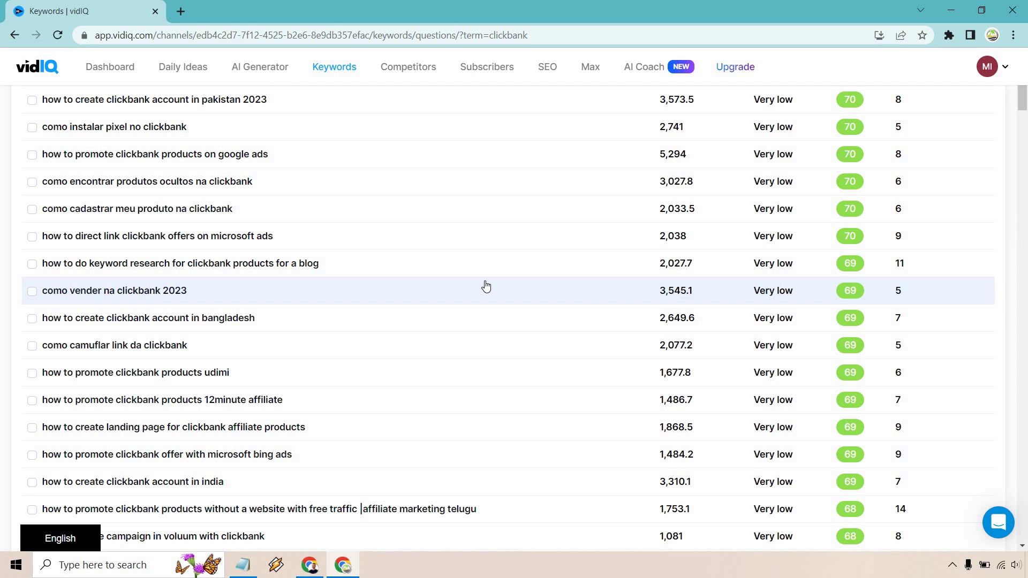
scroll(486, 285, down, 1)
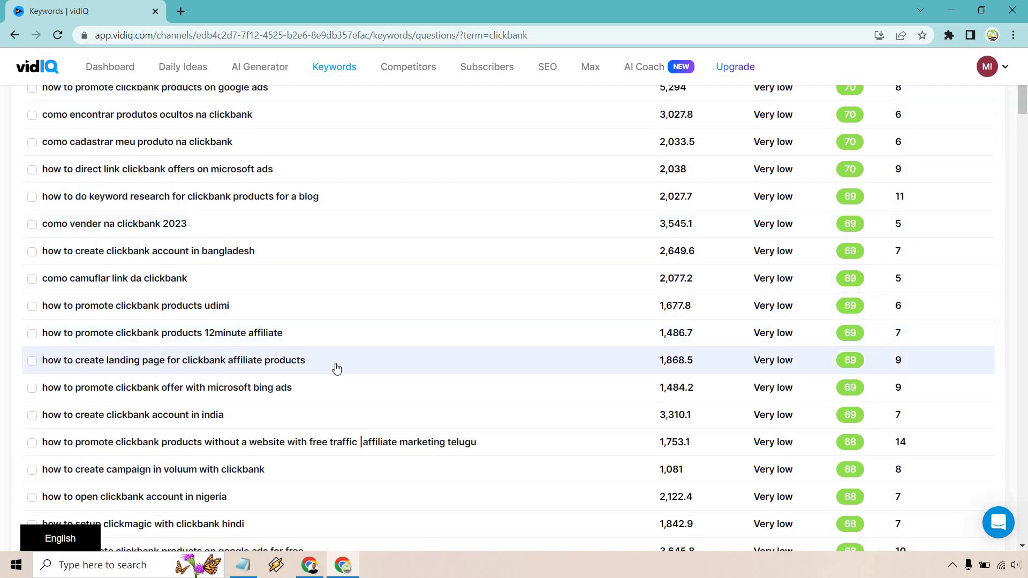
scroll(348, 348, down, 2)
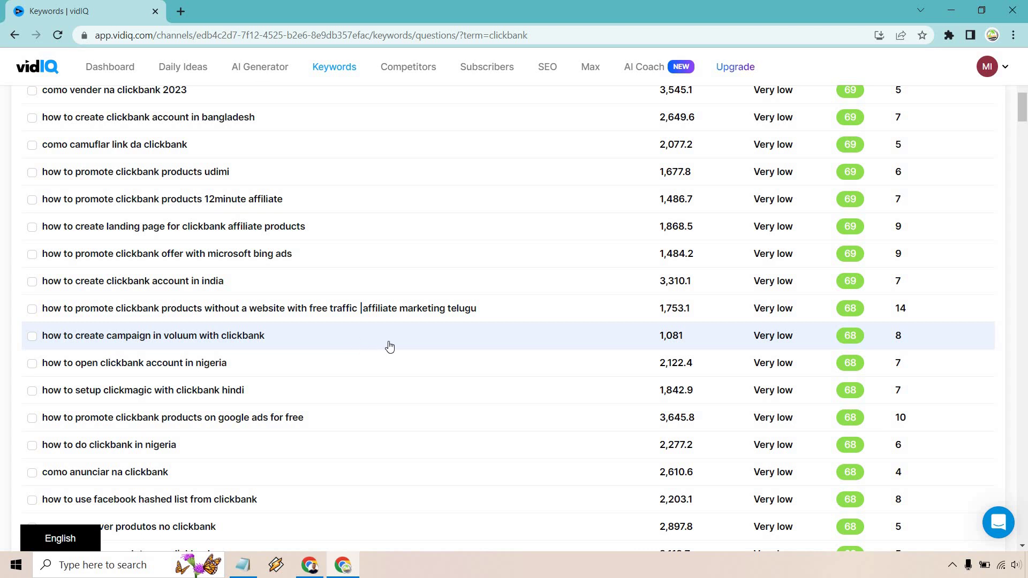
scroll(407, 344, down, 1)
scroll(407, 343, down, 3)
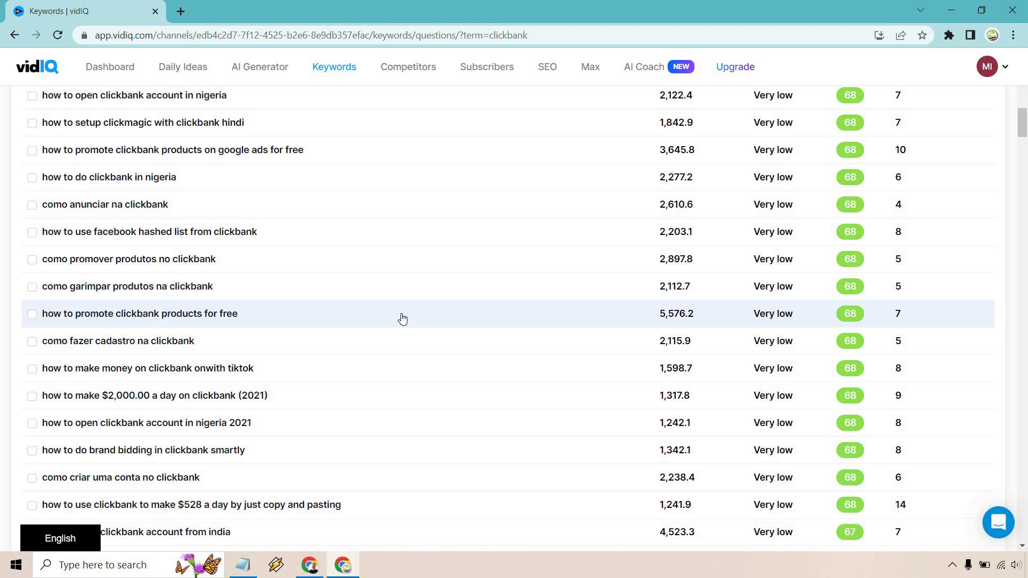
scroll(403, 318, down, 3)
scroll(459, 309, down, 2)
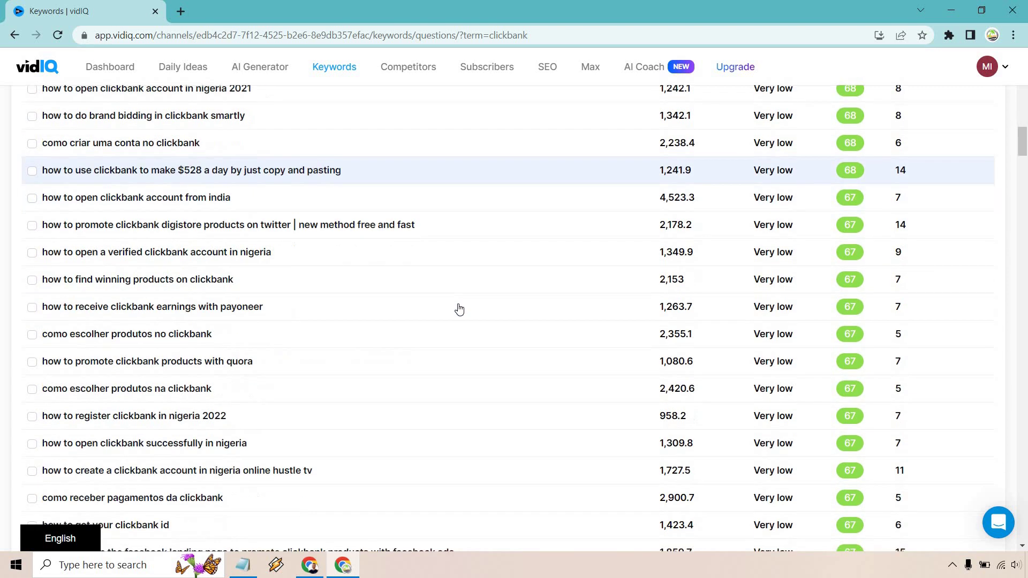
scroll(452, 333, up, 15)
scroll(454, 342, up, 3)
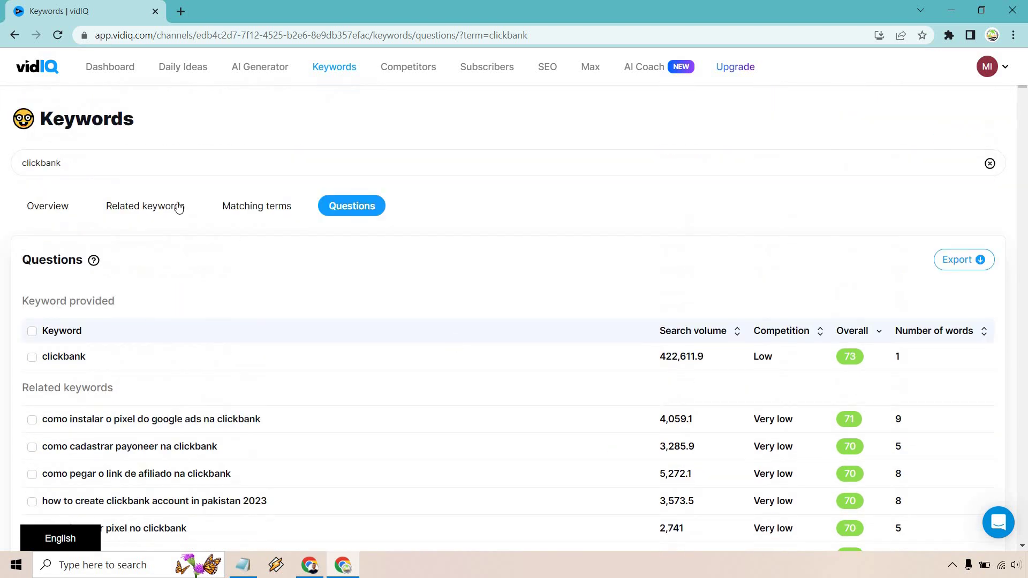
Search 'affiliate marketing' and open its full Questions list.
double_click(101, 155)
text(affiliate marketing)
key(Return)
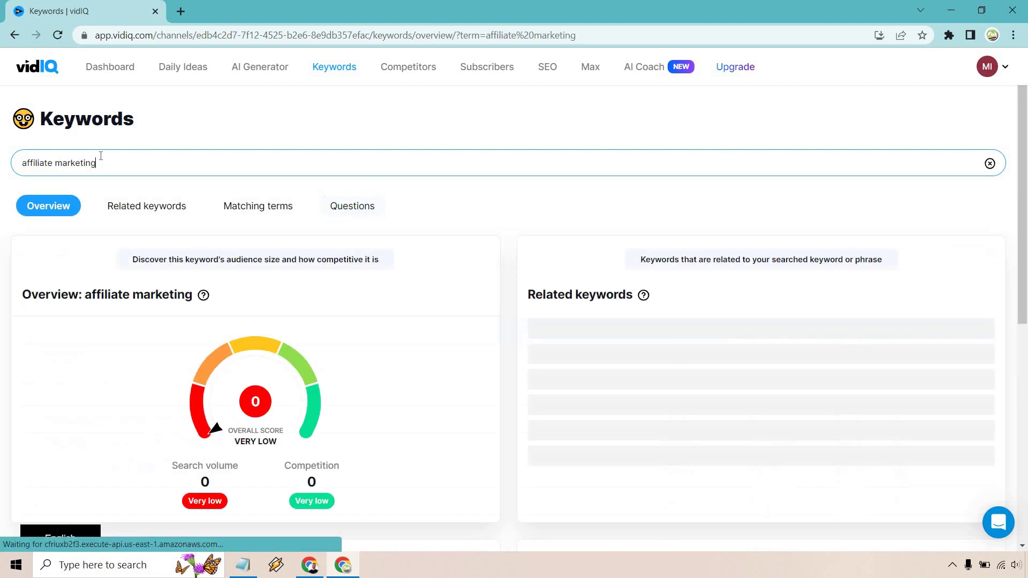
scroll(532, 355, down, 7)
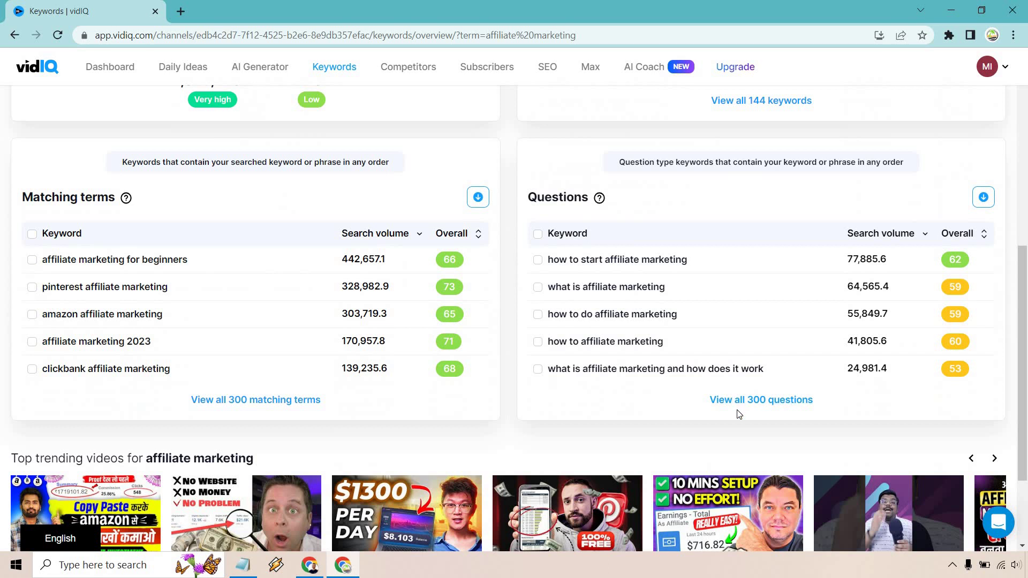
click(714, 401)
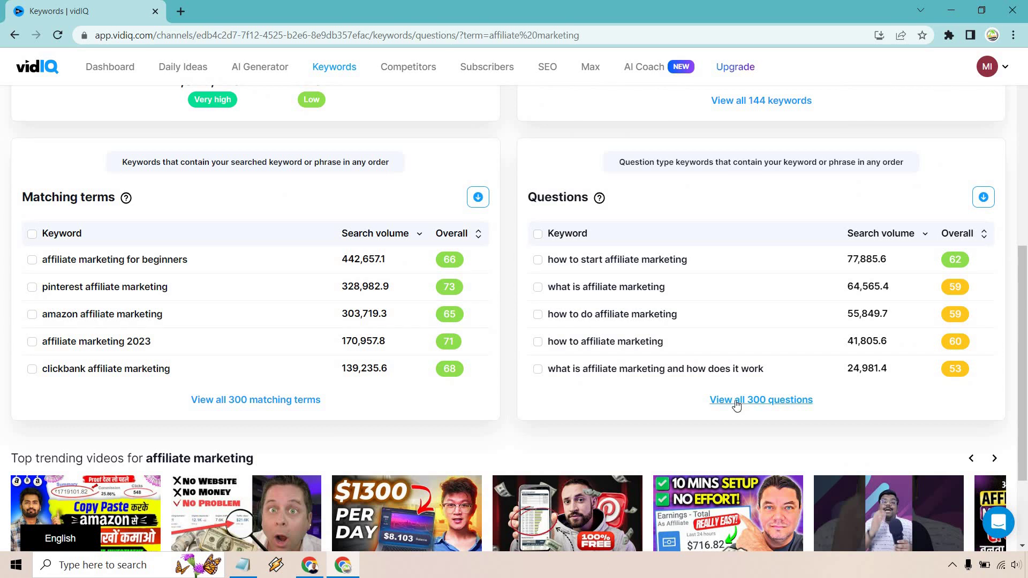
scroll(731, 365, up, 3)
scroll(749, 321, down, 1)
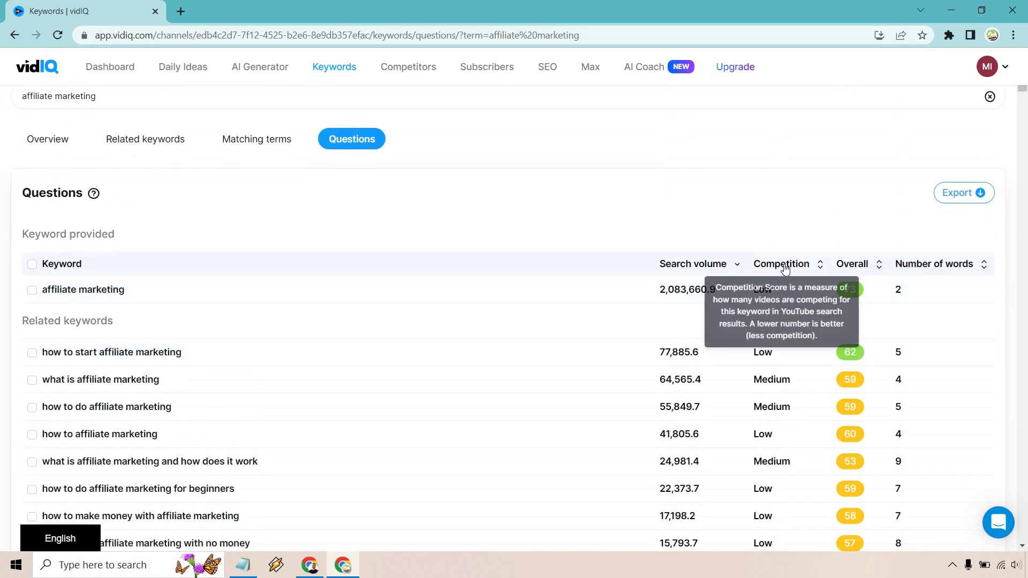
Rank affiliate marketing questions by Overall score, led by the landing-page question at 71, and browse them.
click(857, 263)
scroll(568, 214, down, 3)
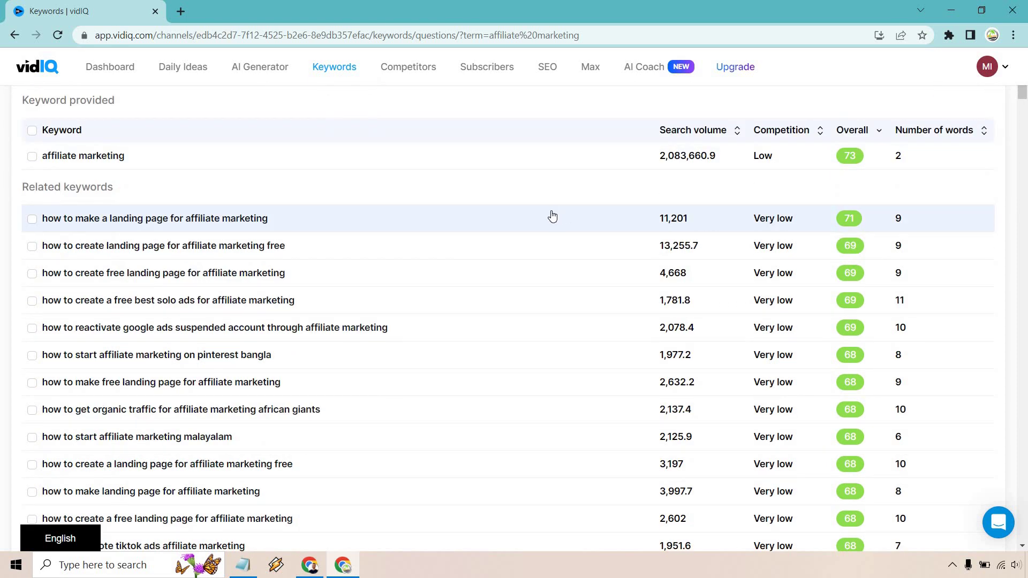
scroll(551, 216, down, 1)
scroll(552, 216, down, 1)
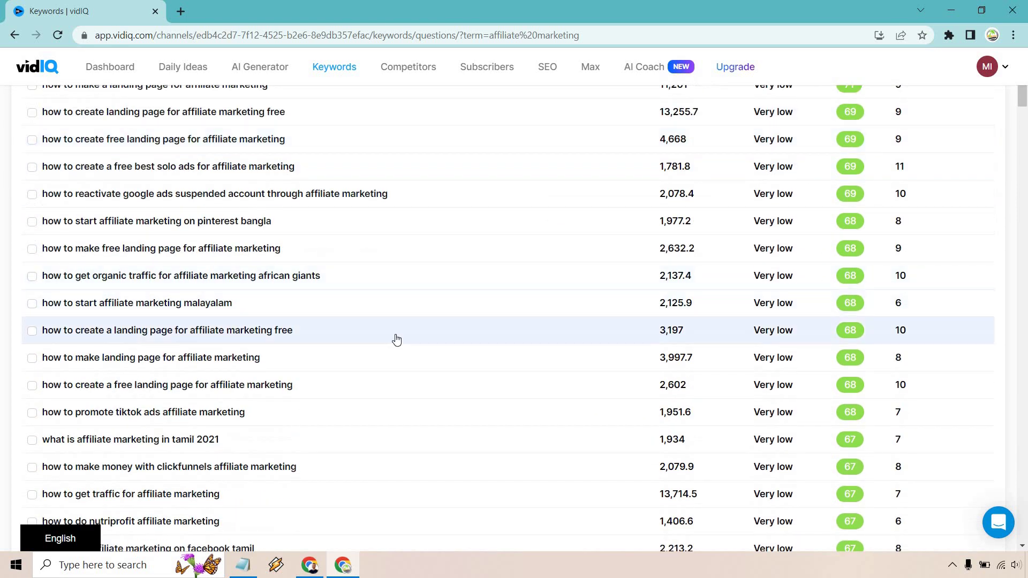
scroll(369, 319, down, 1)
scroll(363, 304, down, 1)
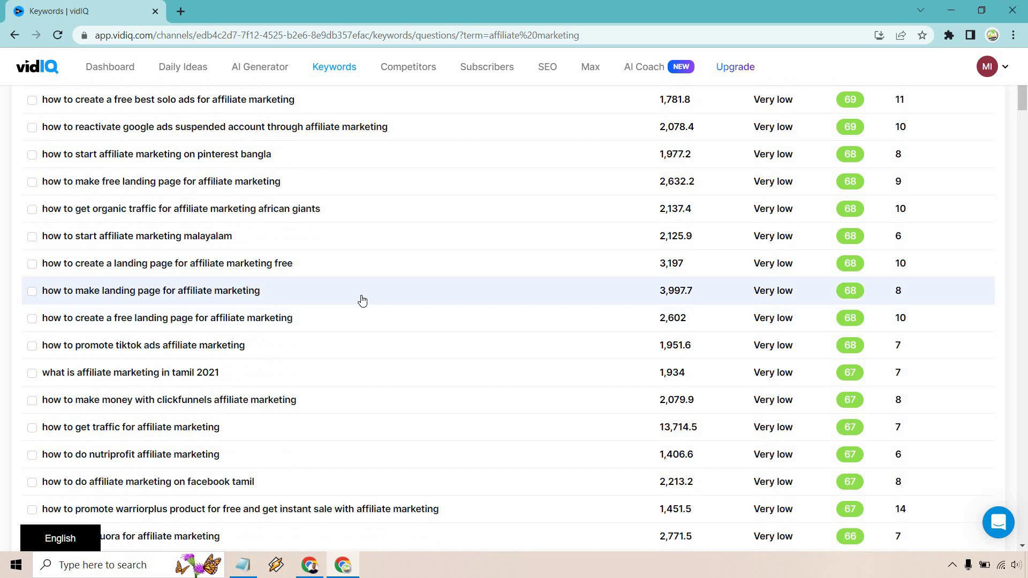
scroll(363, 300, down, 1)
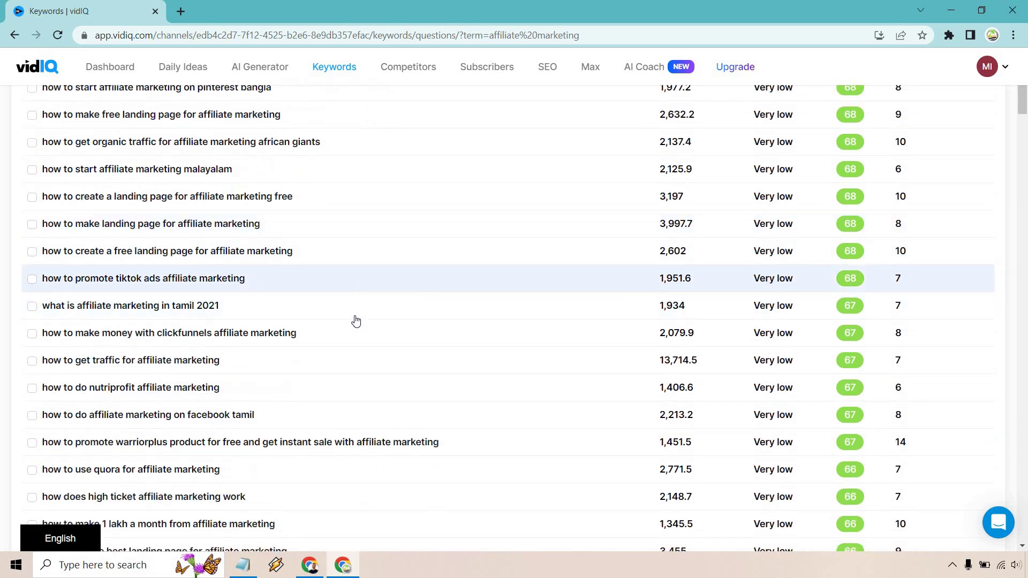
scroll(356, 310, down, 1)
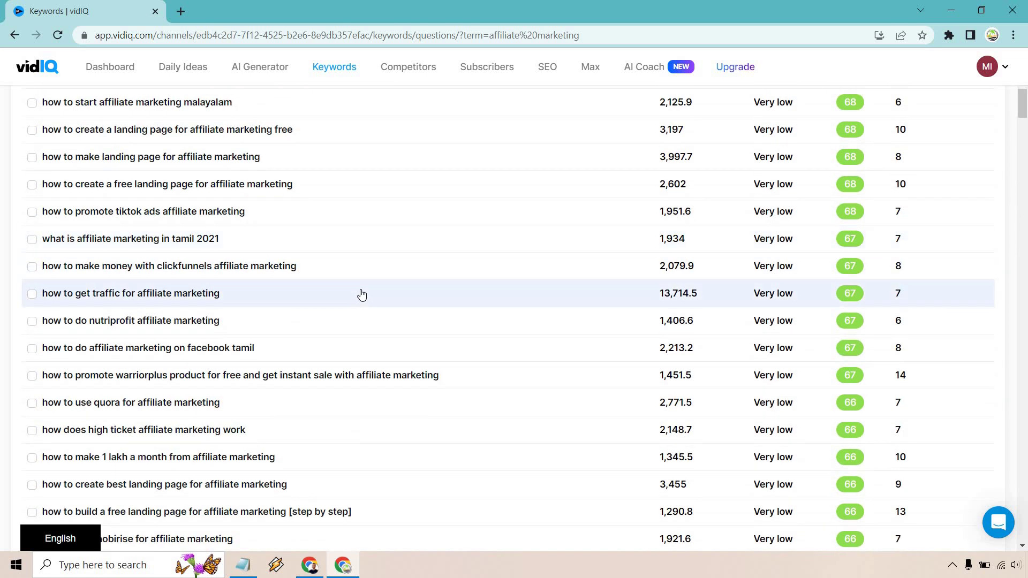
scroll(370, 295, down, 3)
scroll(412, 304, down, 2)
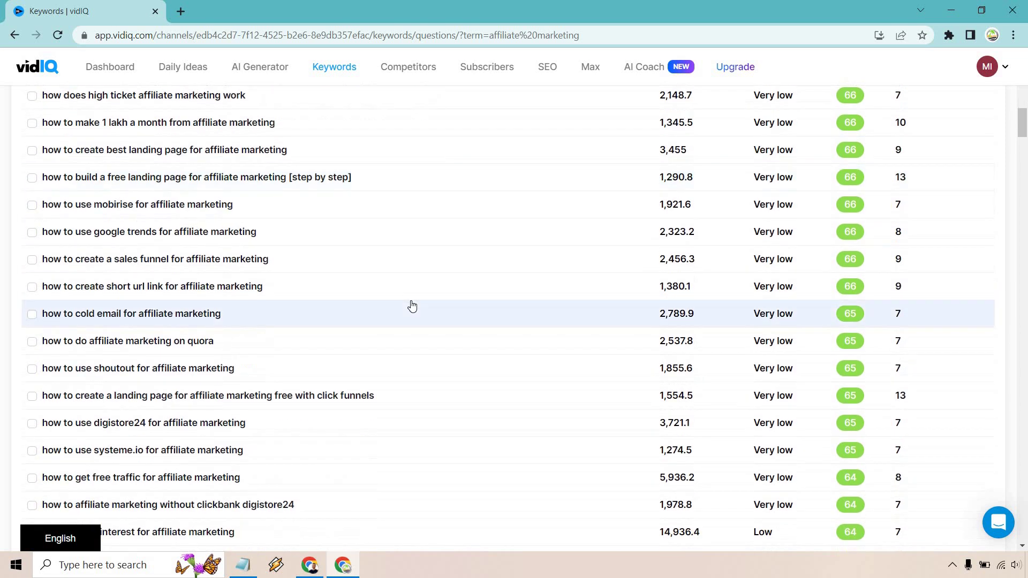
scroll(415, 302, down, 7)
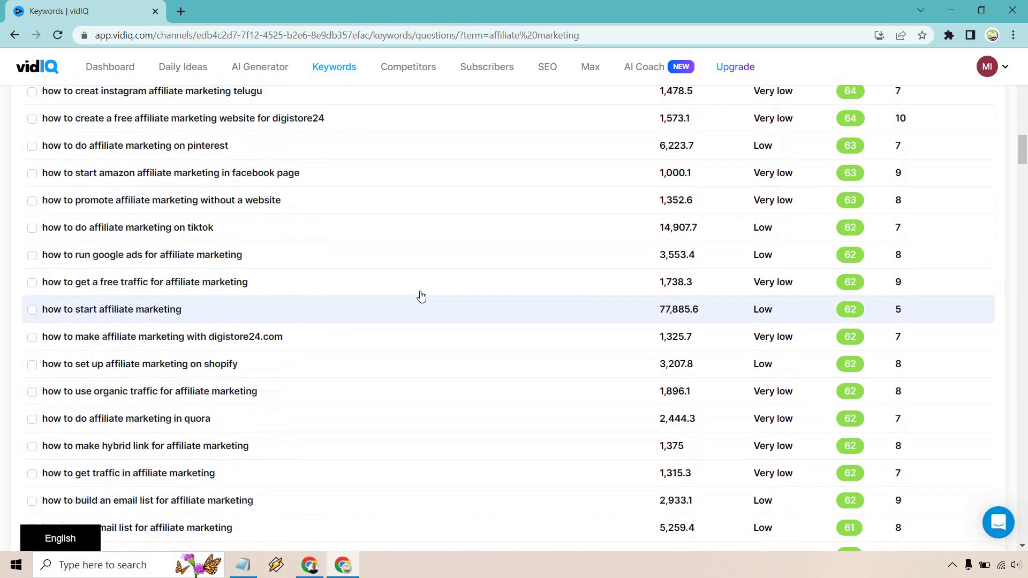
scroll(959, 152, down, 3)
drag(1022, 156, 1005, 385)
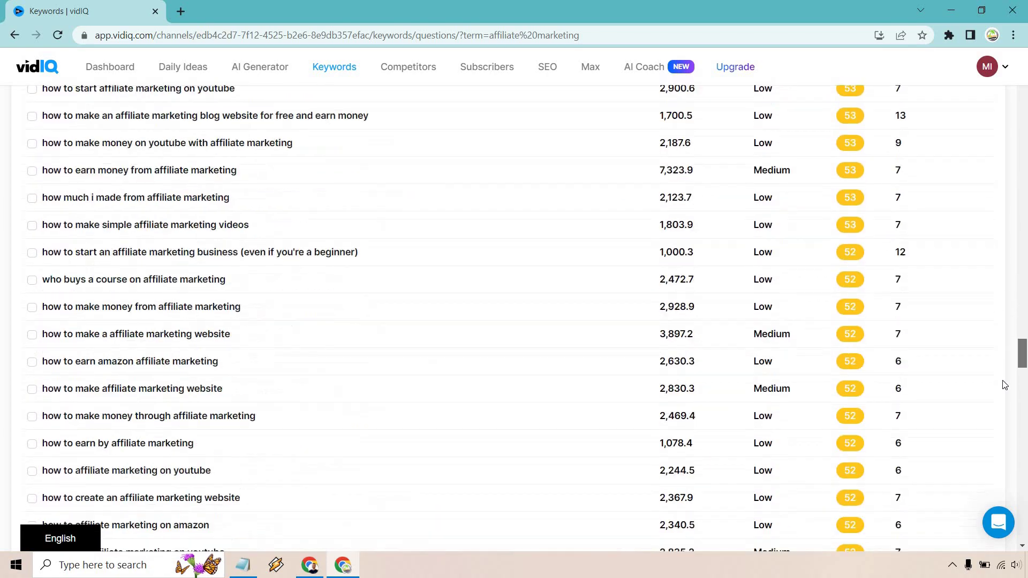
scroll(1005, 385, down, 20)
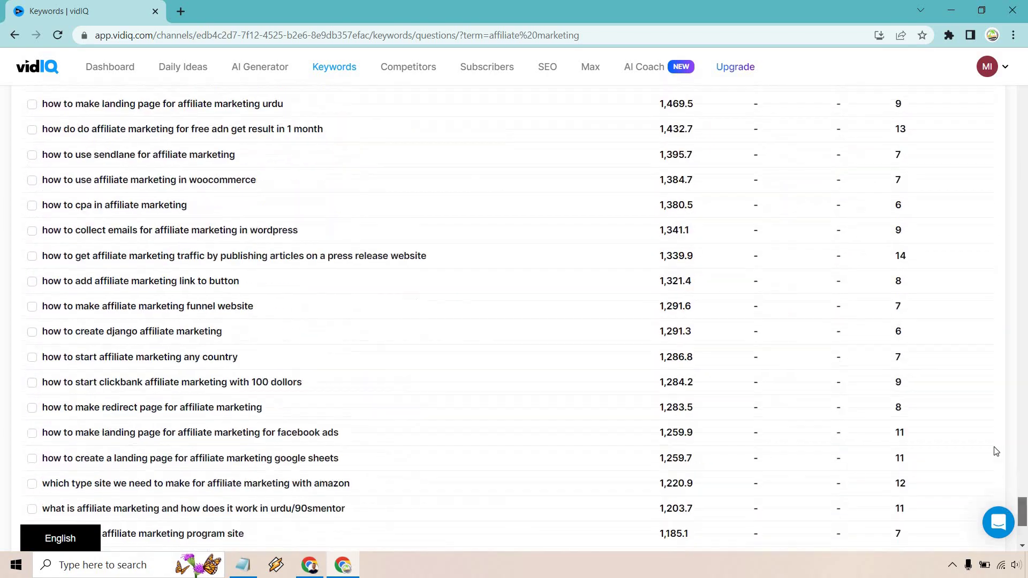
scroll(996, 452, up, 20)
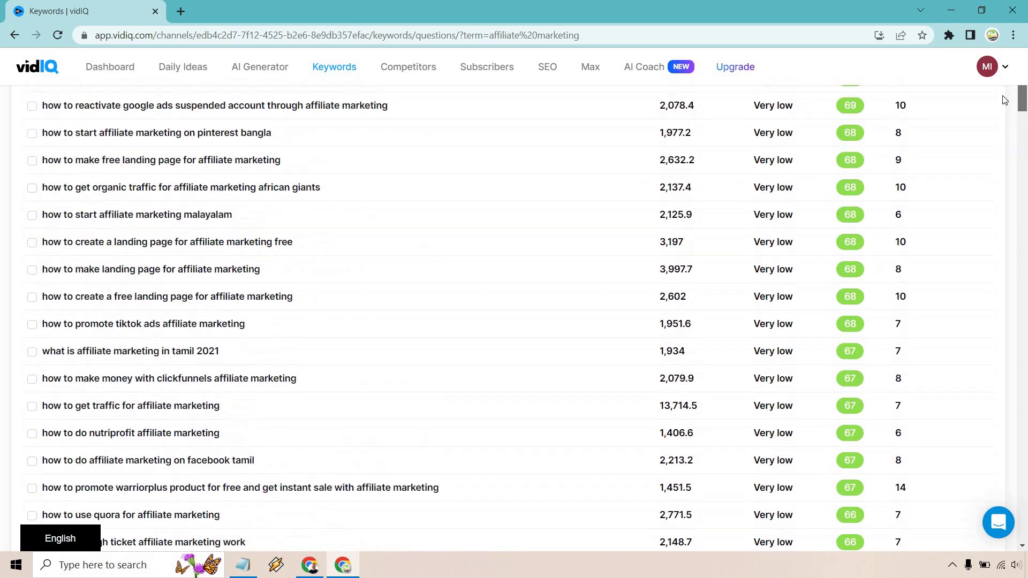
scroll(1005, 100, up, 8)
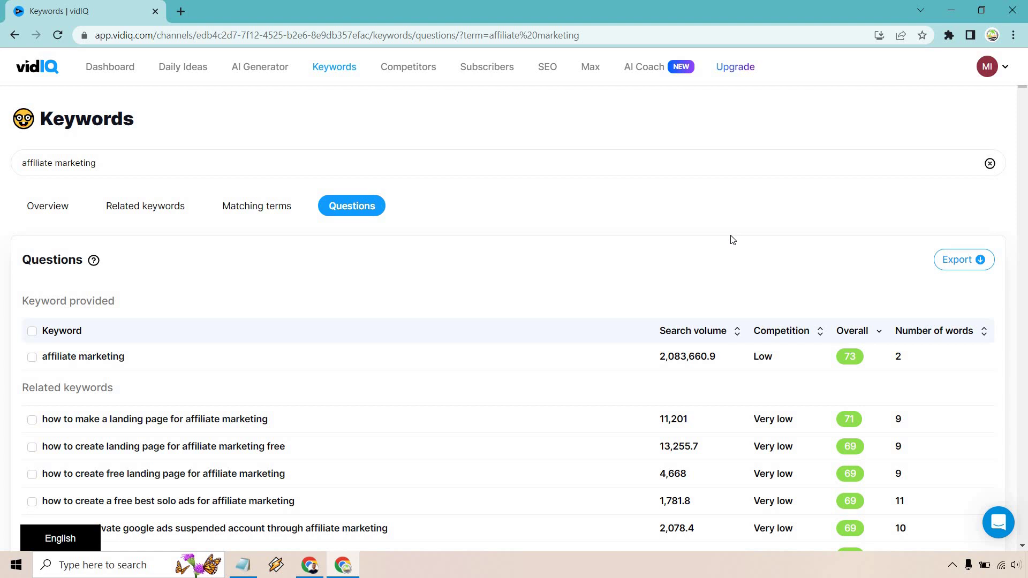
scroll(659, 205, down, 1)
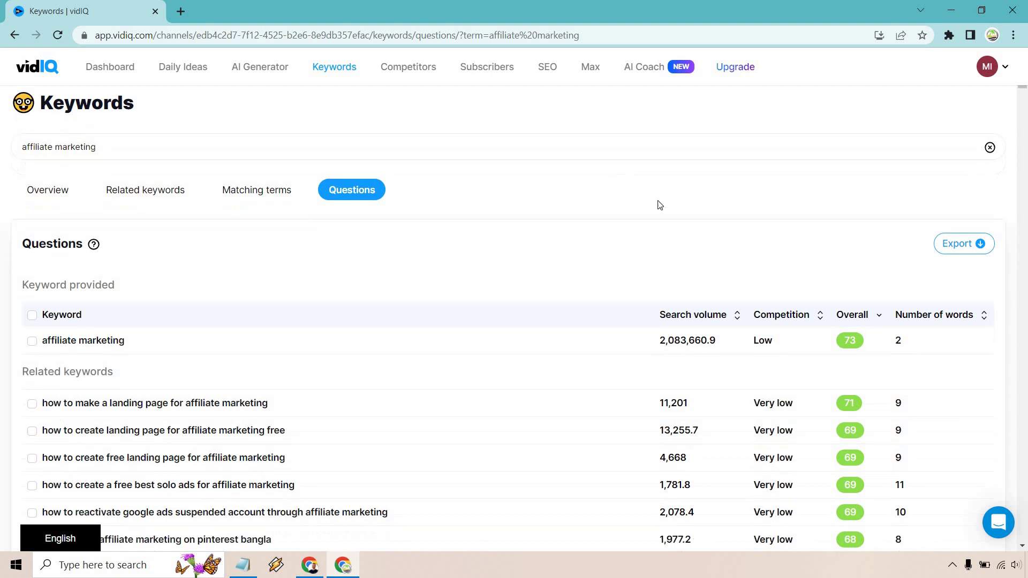
mouse_move(684, 272)
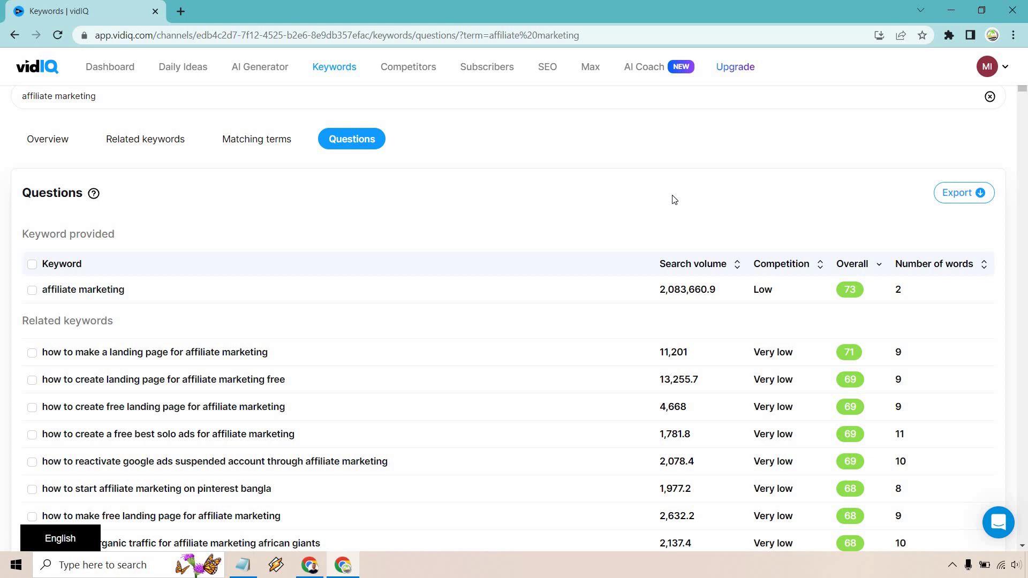
scroll(674, 199, up, 1)
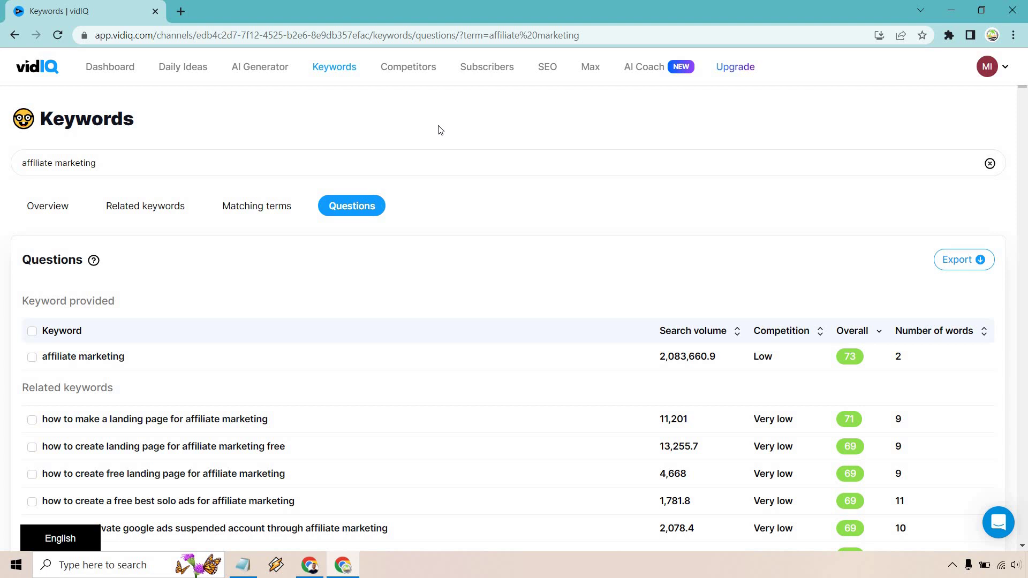
click(403, 69)
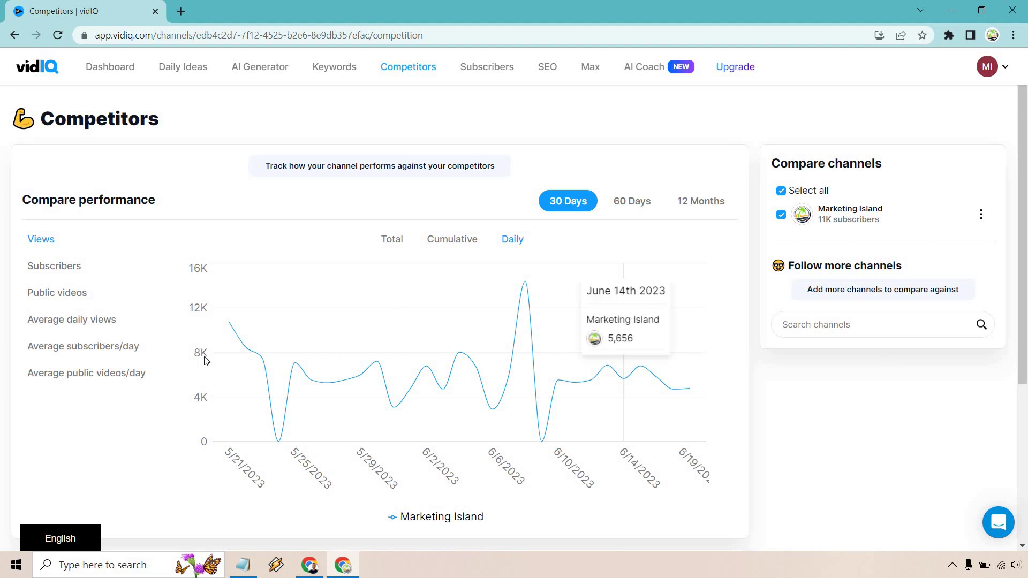
scroll(342, 236, down, 5)
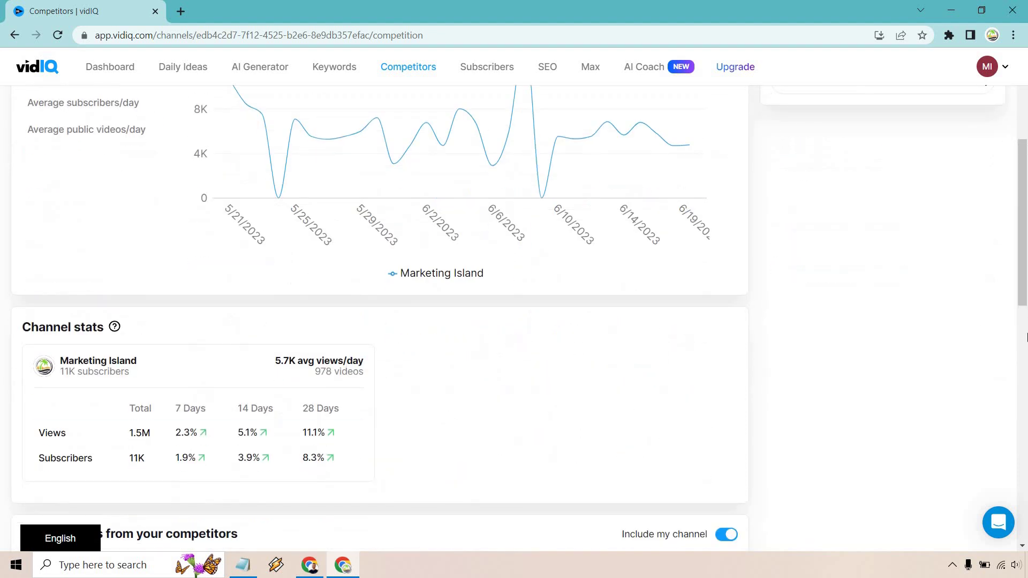
scroll(1026, 384, up, 5)
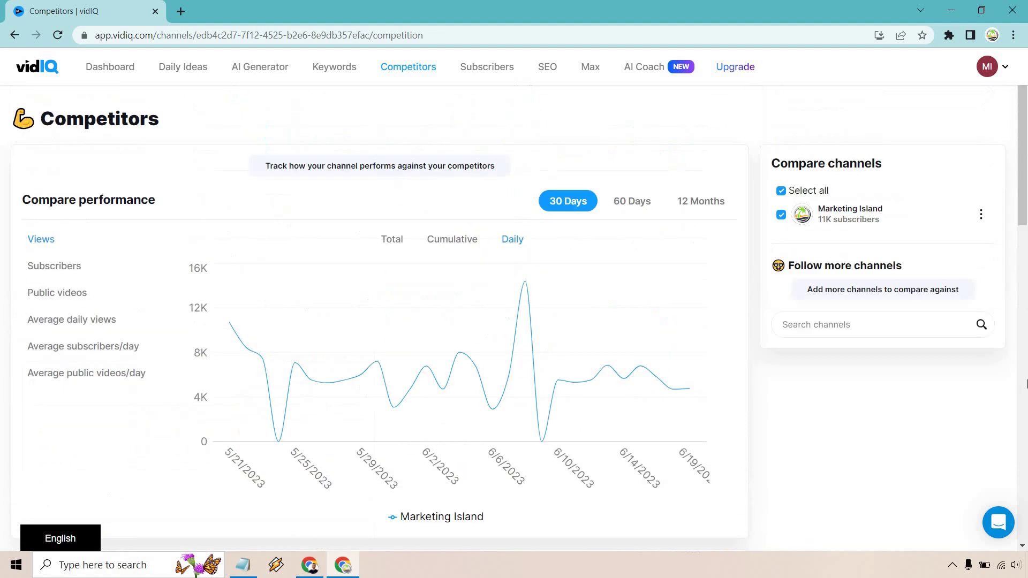
Add Buildapreneur as a competitor and include it in the comparison chart.
click(837, 321)
text(b)
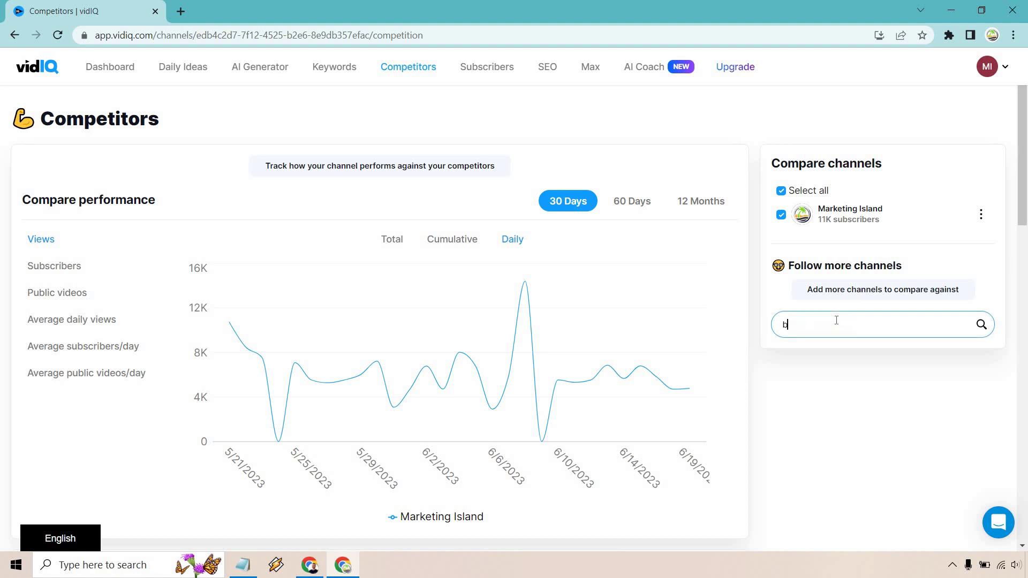
text(uildapreneur)
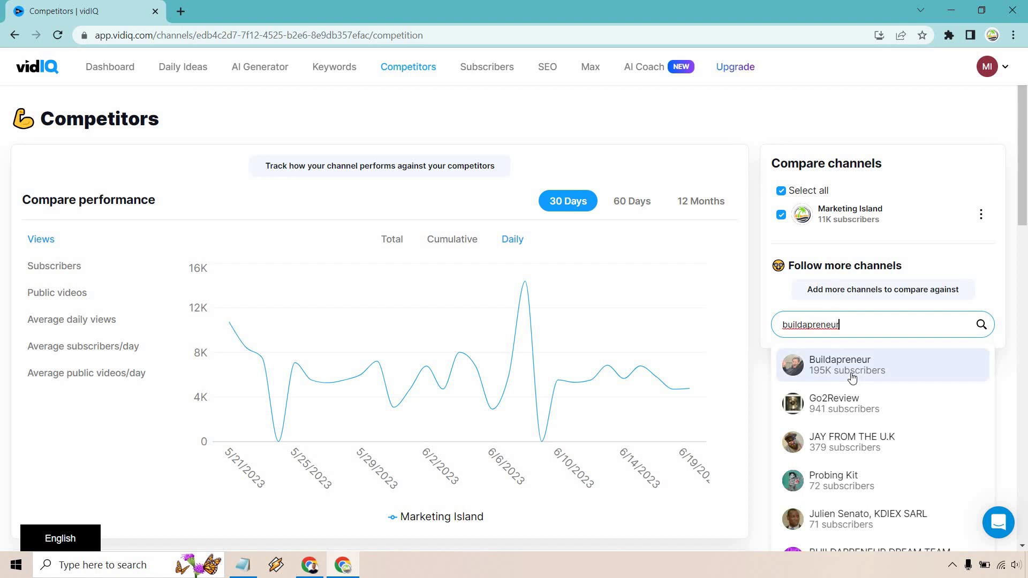
scroll(938, 293, down, 5)
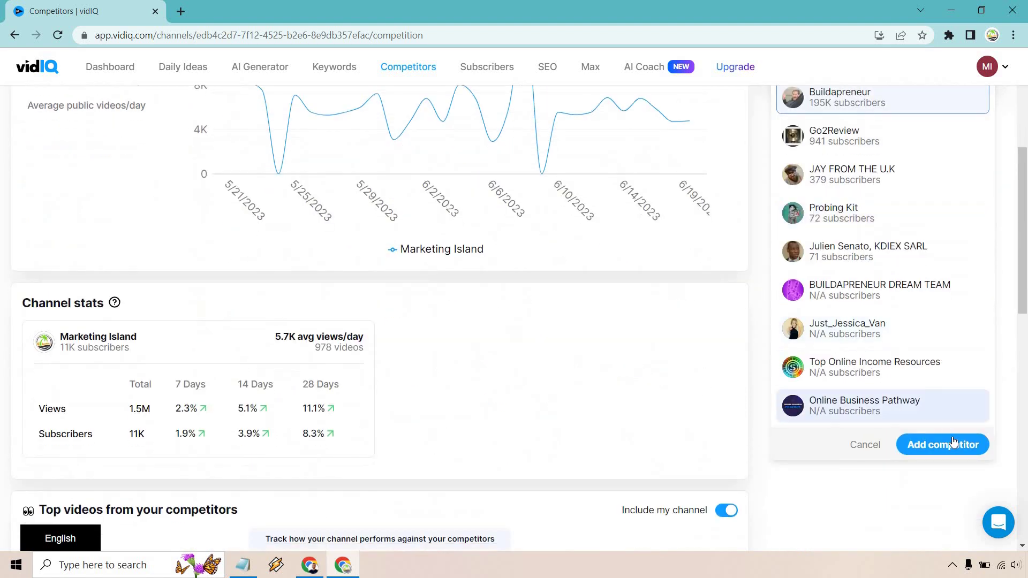
click(953, 437)
scroll(946, 420, up, 10)
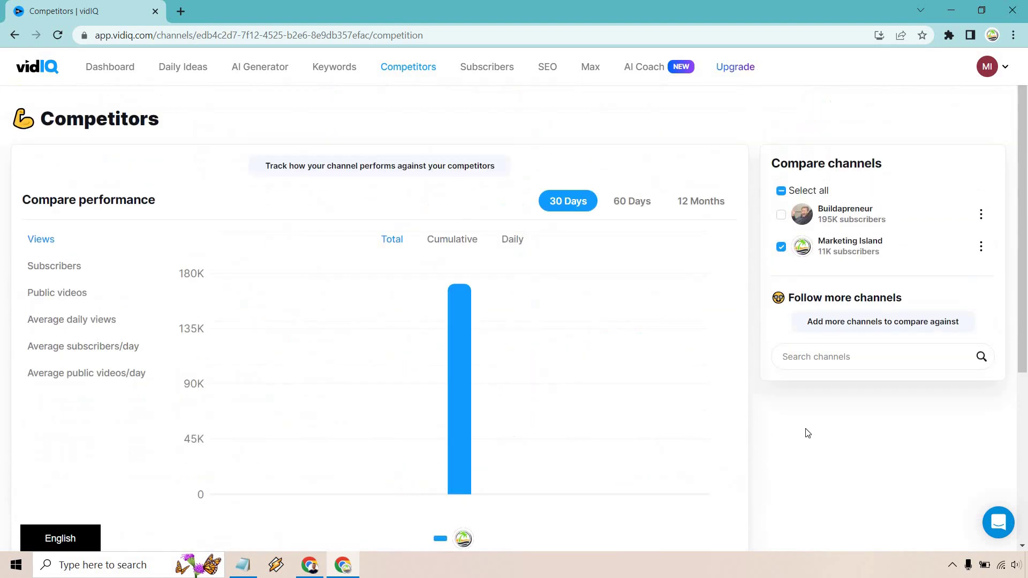
click(782, 216)
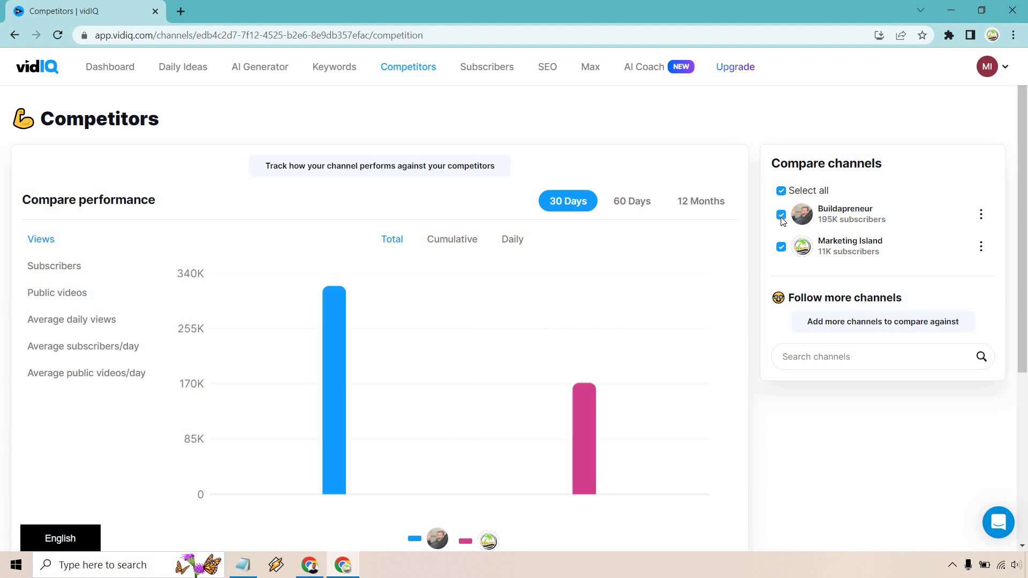
Chart both channels by subscribers, public videos, daily views, subscribers per day and videos per day.
mouse_move(592, 420)
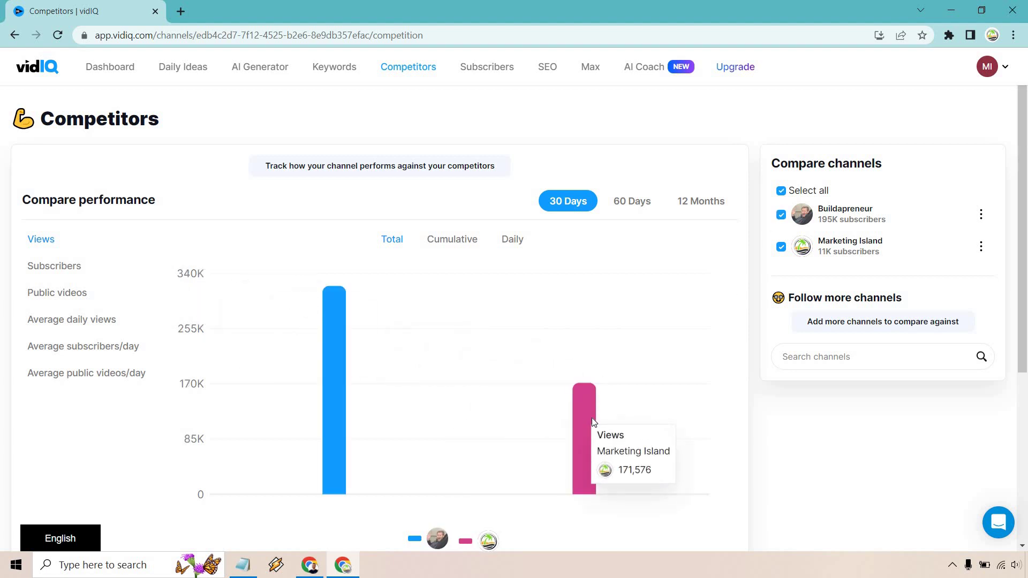
mouse_move(336, 345)
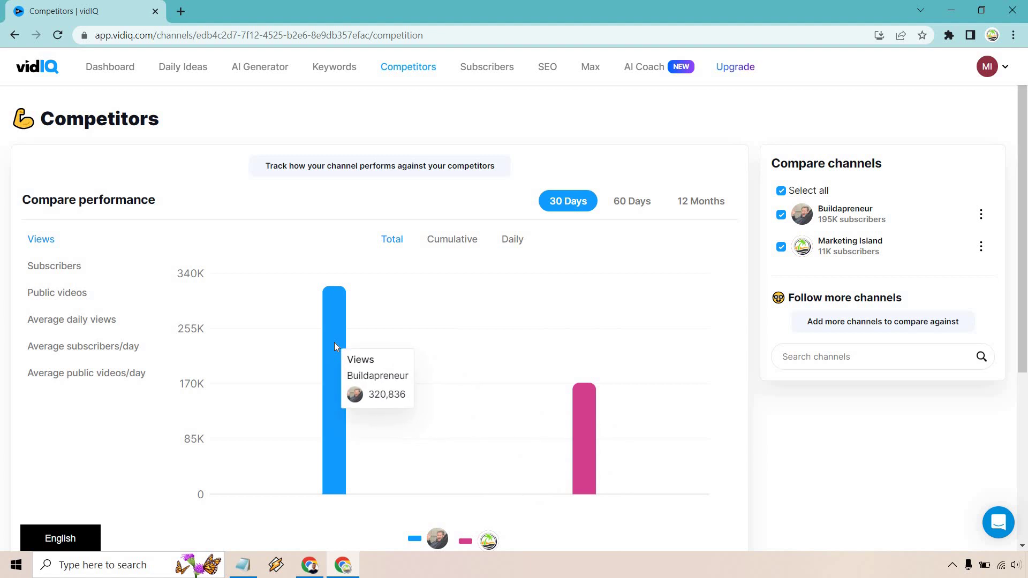
click(78, 270)
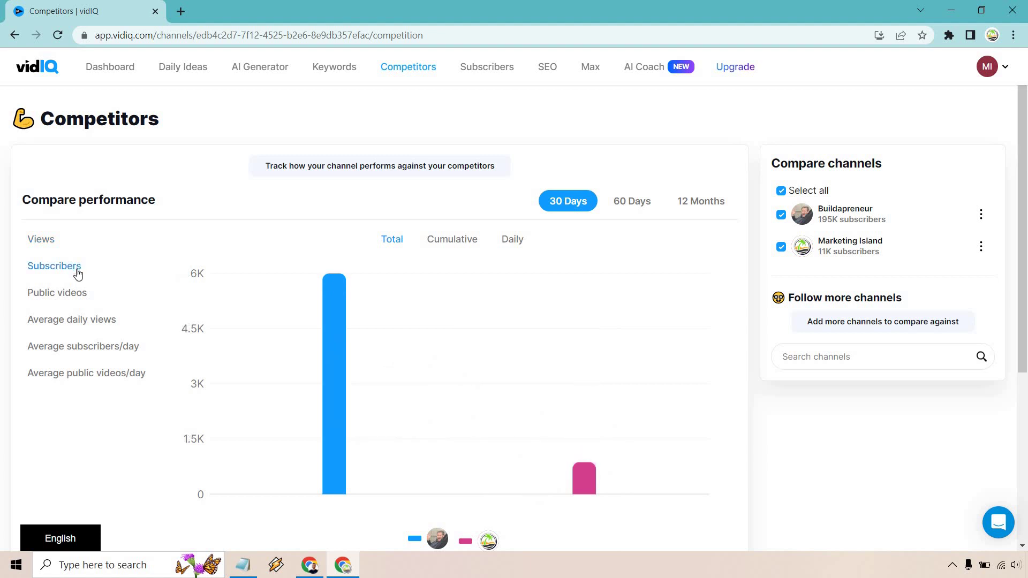
click(73, 298)
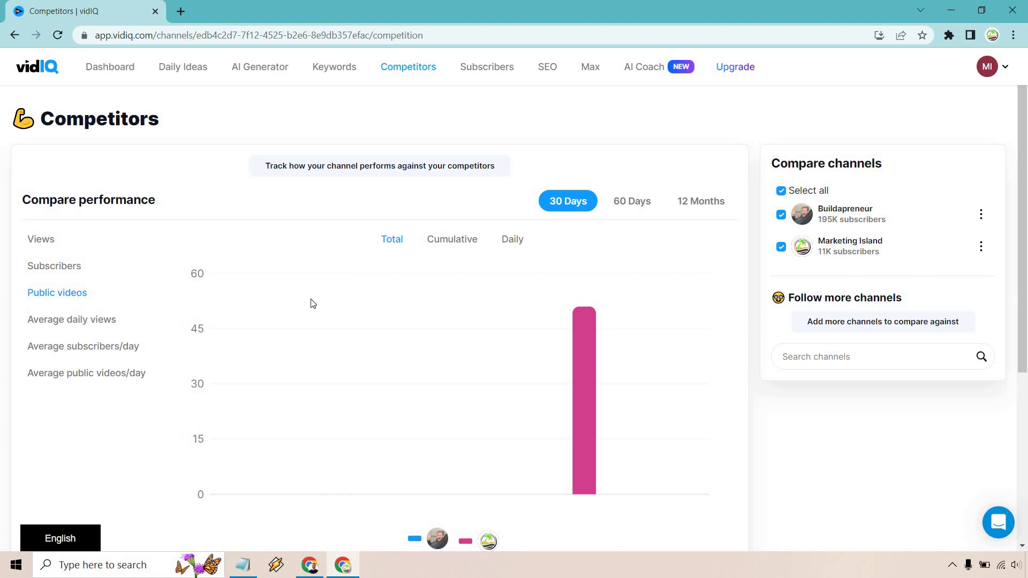
scroll(588, 299, down, 1)
mouse_move(589, 299)
mouse_move(364, 341)
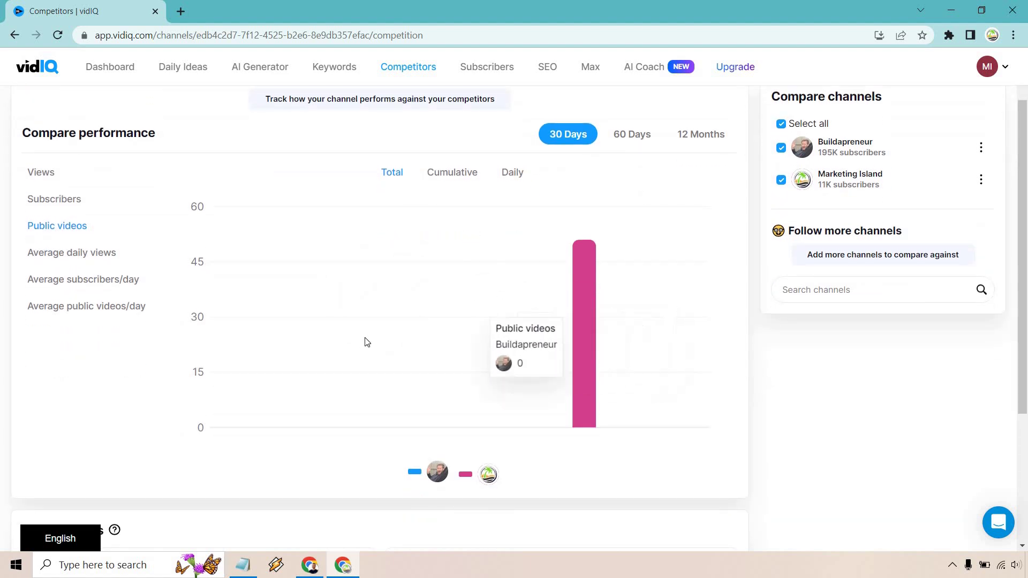
scroll(364, 341, up, 1)
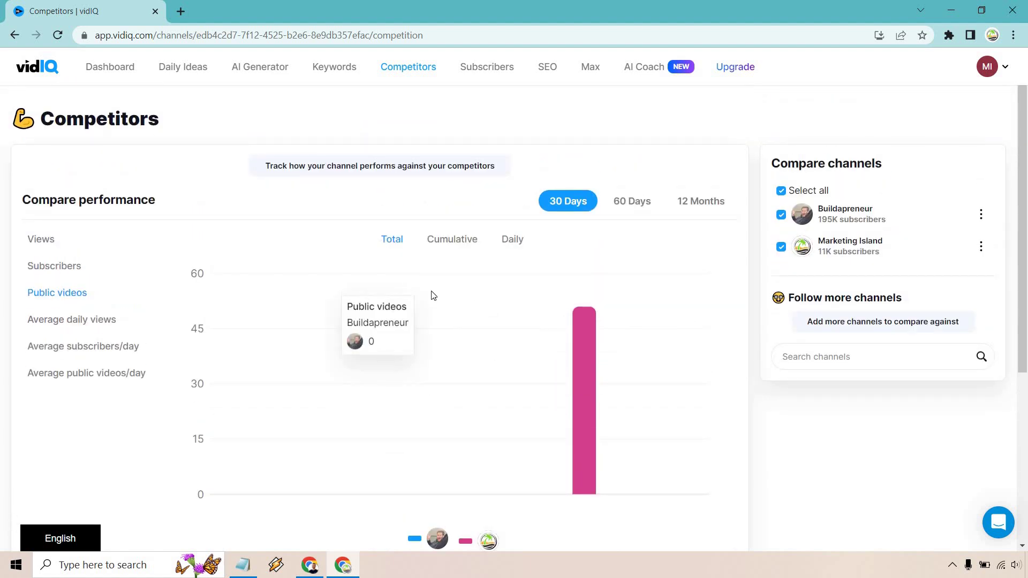
click(54, 320)
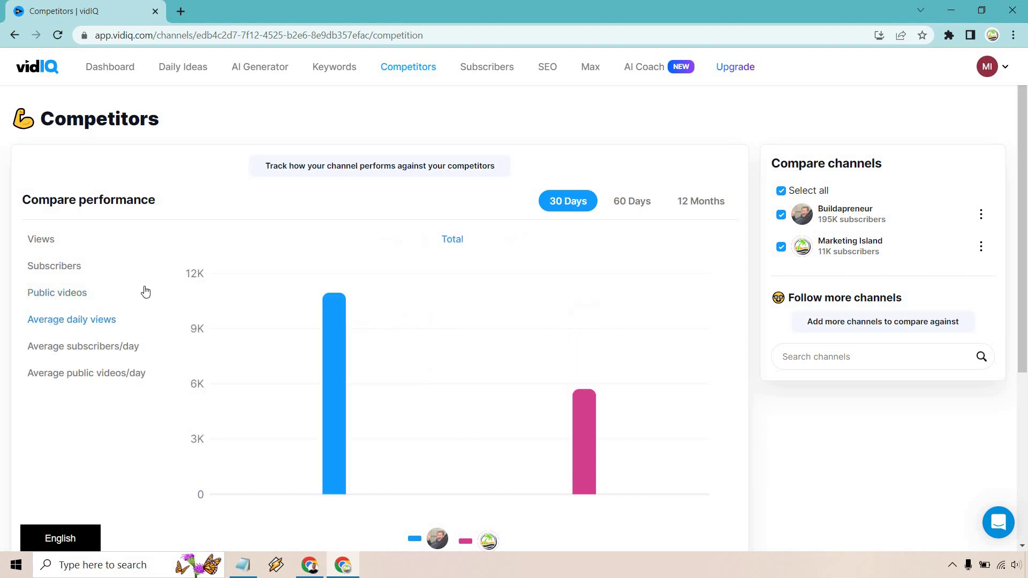
mouse_move(328, 323)
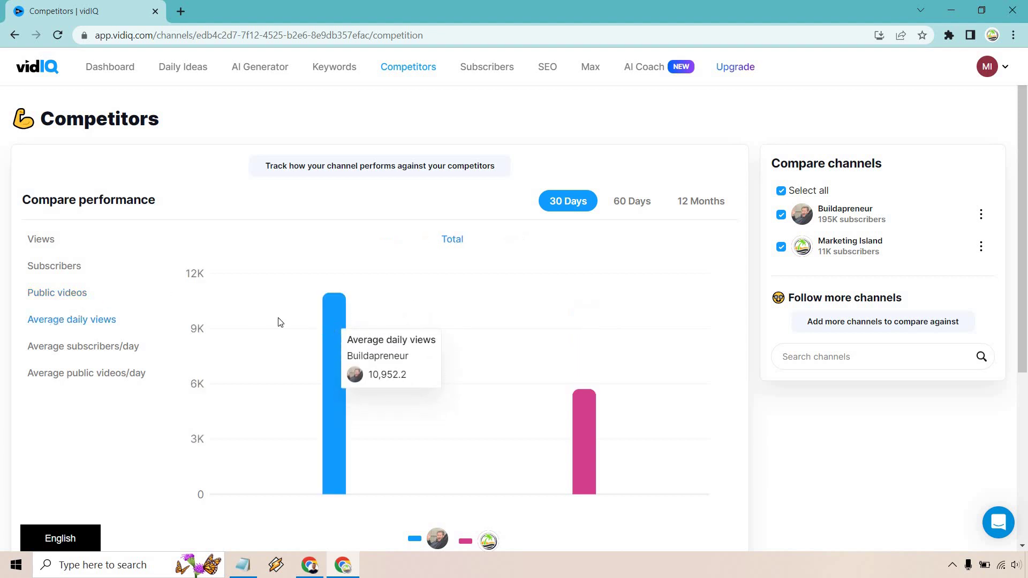
click(63, 346)
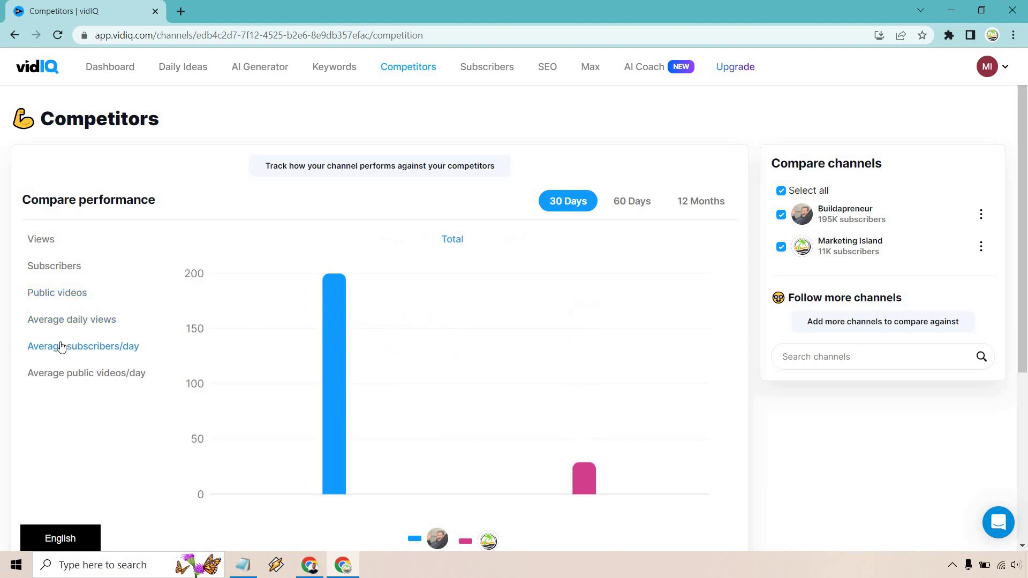
click(65, 378)
Remove Buildapreneur from competitors and open Bulk SEO showing 16 videos with 44 recommended tags.
scroll(447, 283, down, 5)
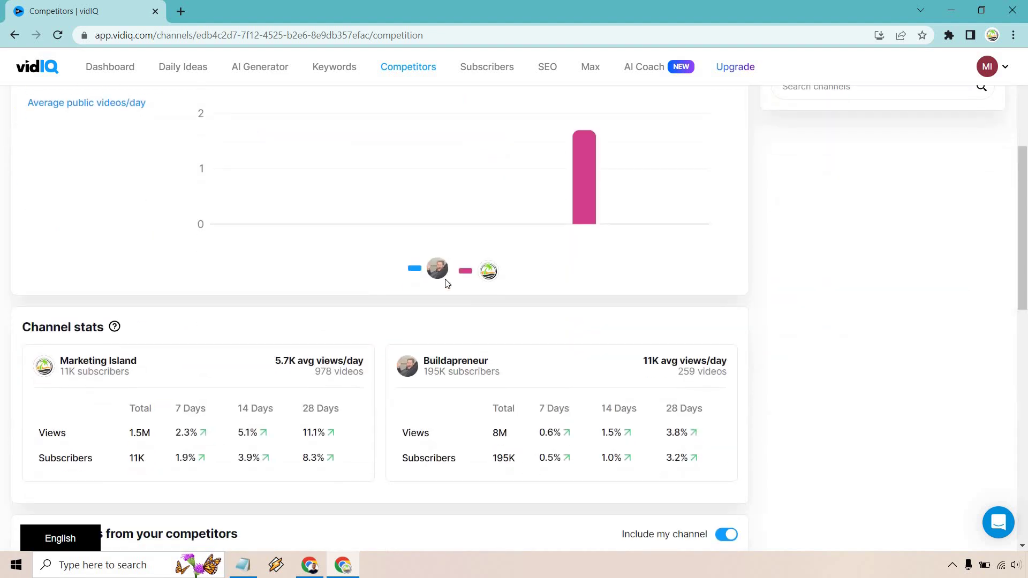
scroll(447, 283, down, 2)
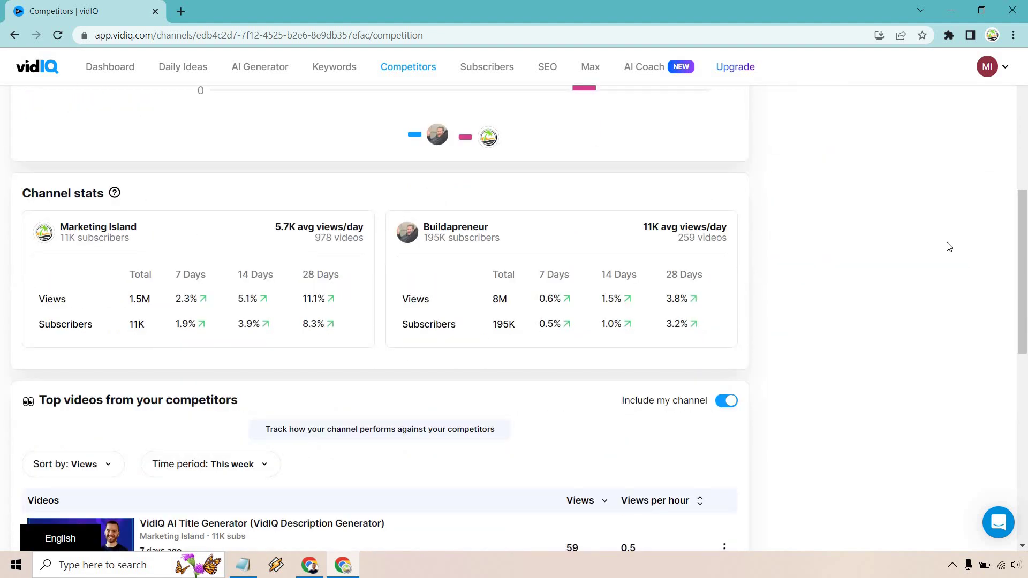
scroll(949, 247, down, 10)
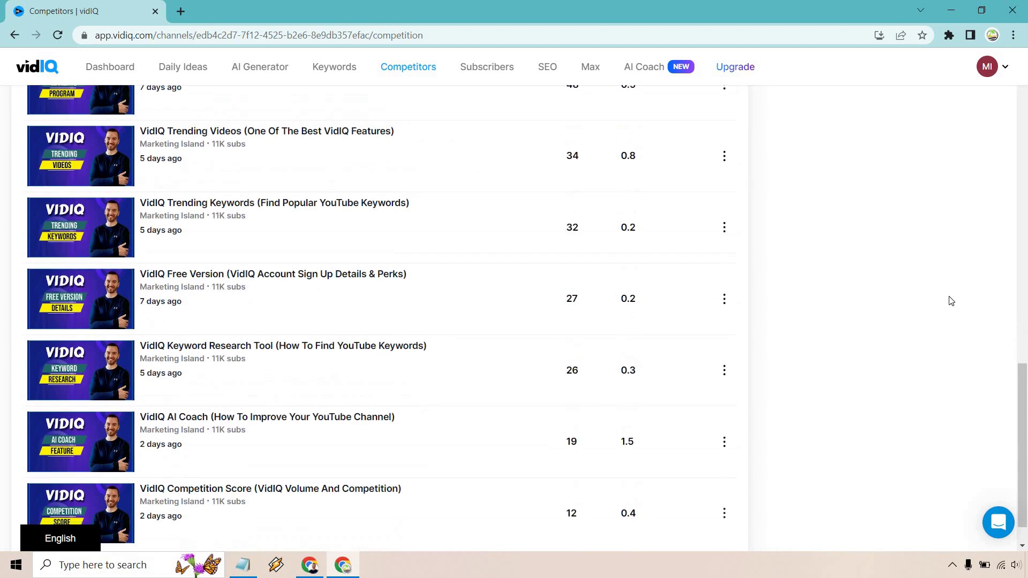
scroll(951, 301, up, 10)
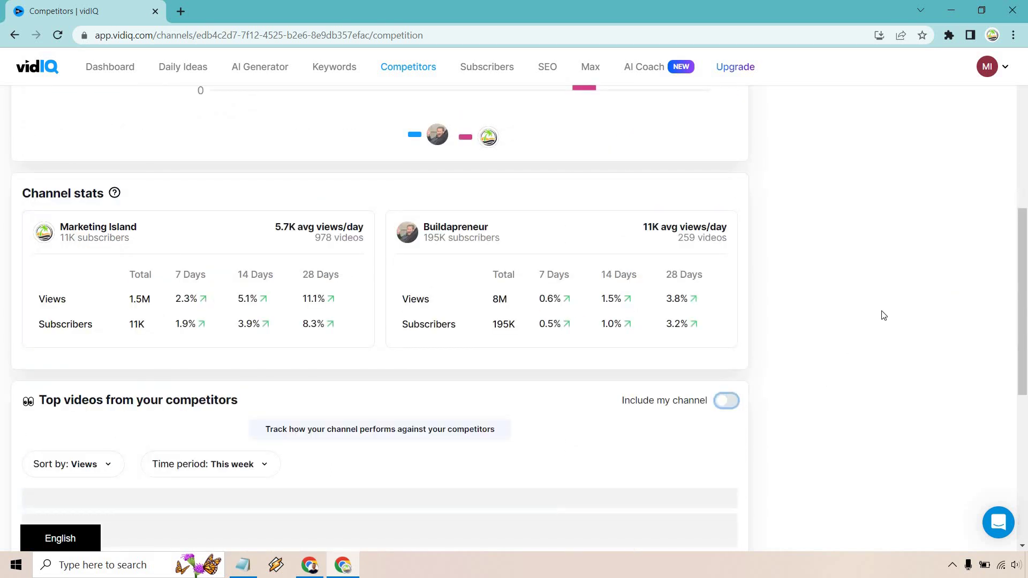
scroll(884, 315, down, 2)
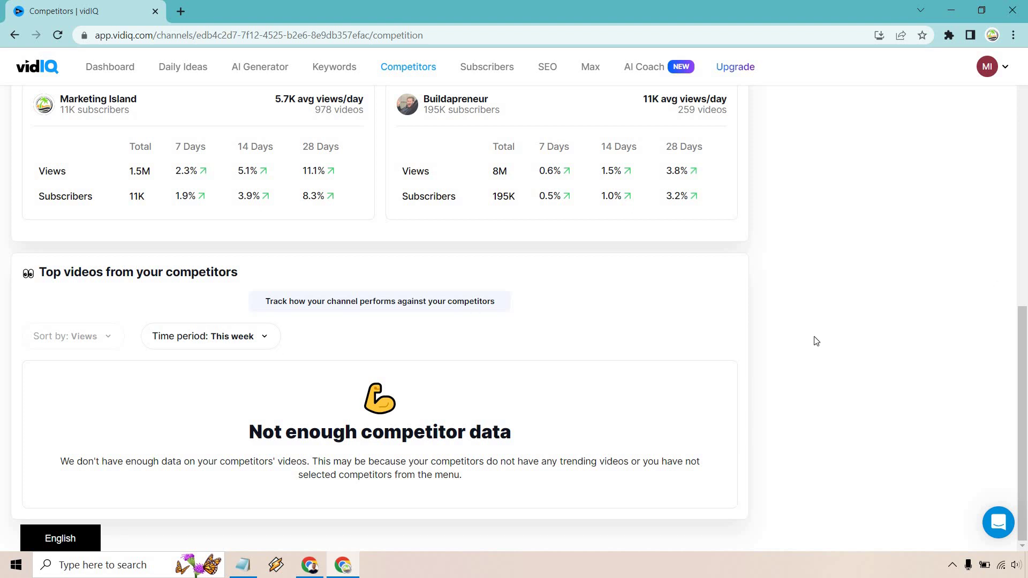
scroll(831, 416, up, 8)
scroll(831, 416, up, 2)
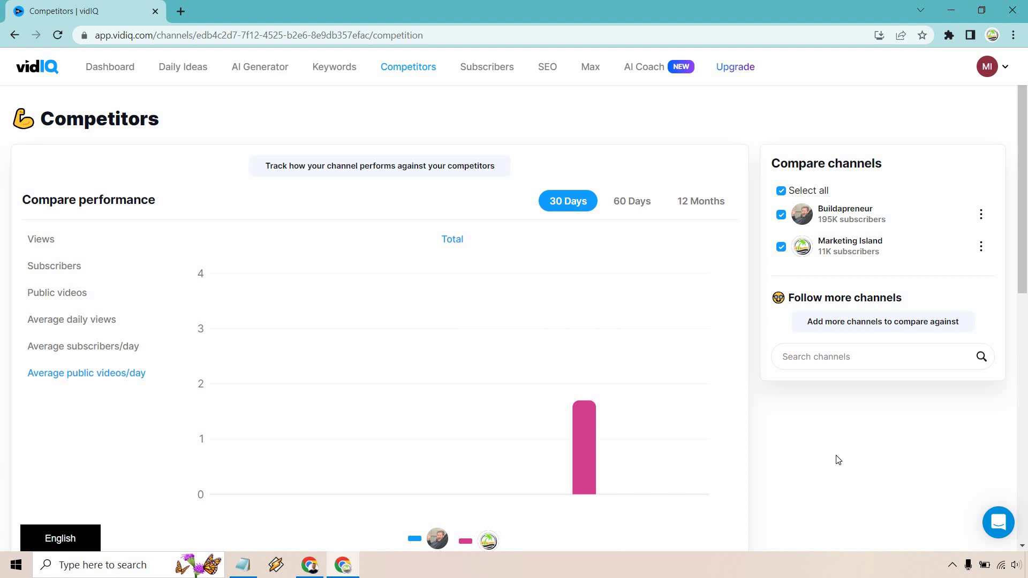
click(979, 215)
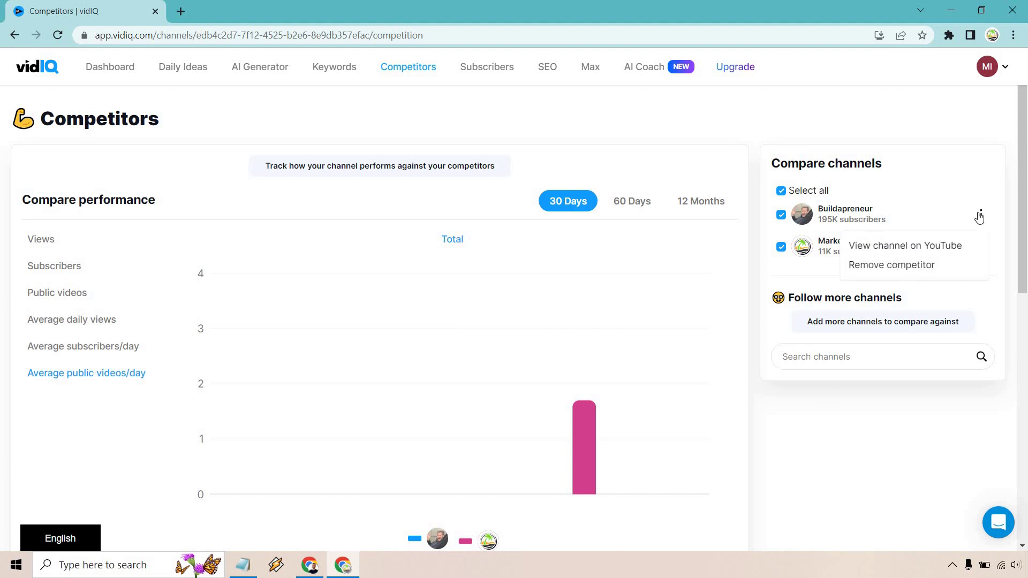
click(916, 265)
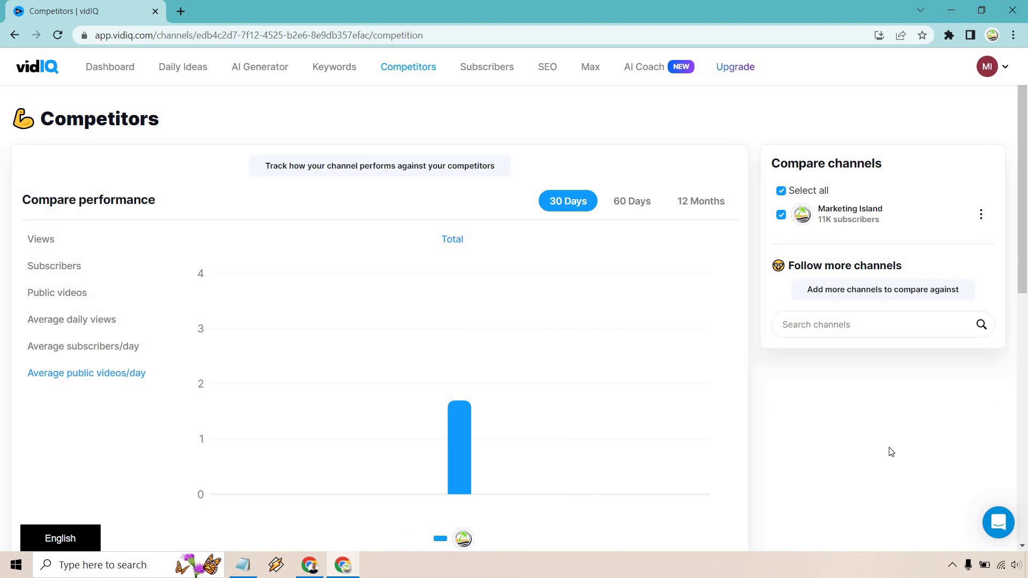
click(547, 66)
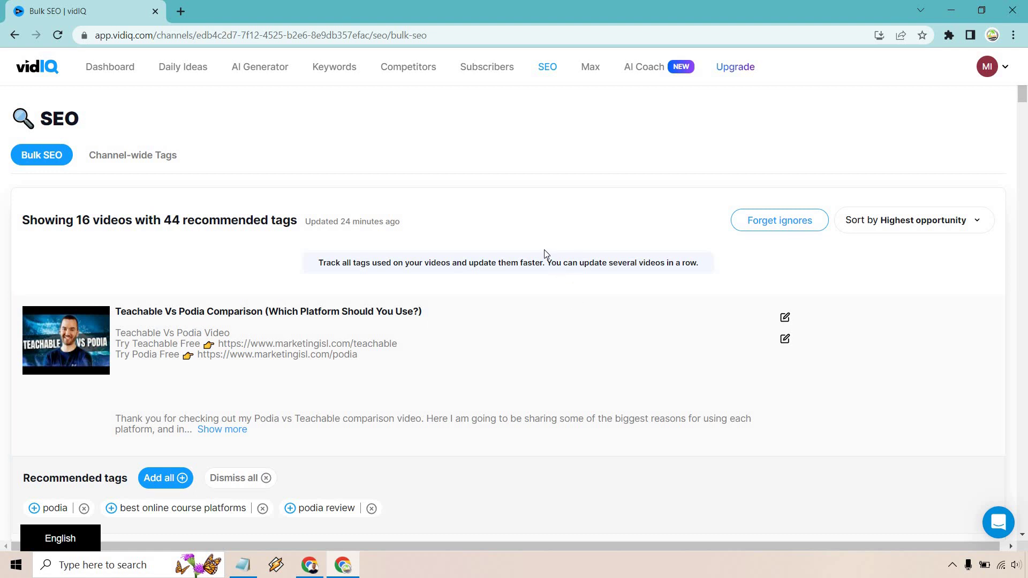
Dismiss all recommended tags on the Teachable Vs Podia video, leaving 15 videos with 41 tags.
scroll(544, 253, down, 3)
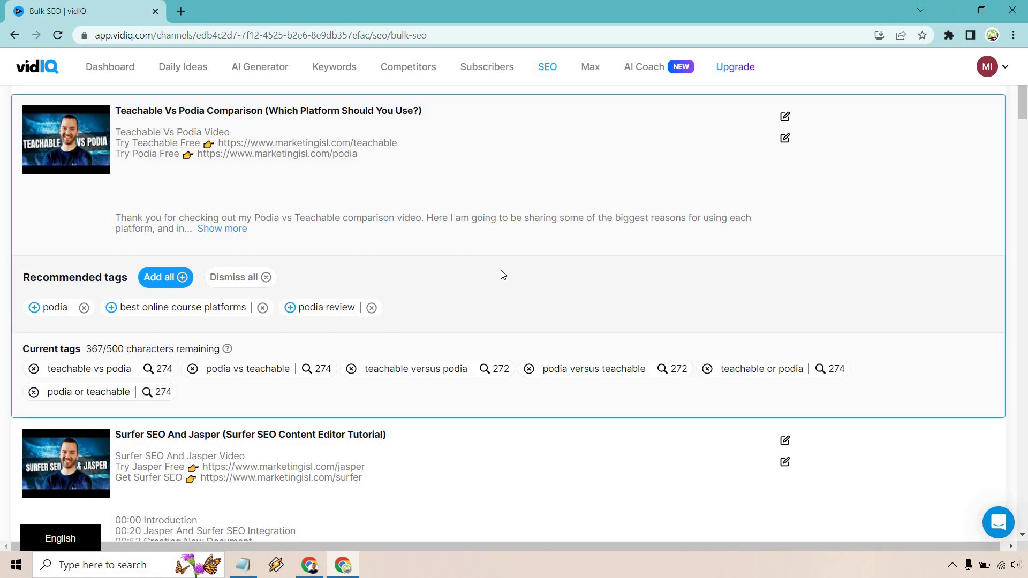
scroll(504, 275, up, 1)
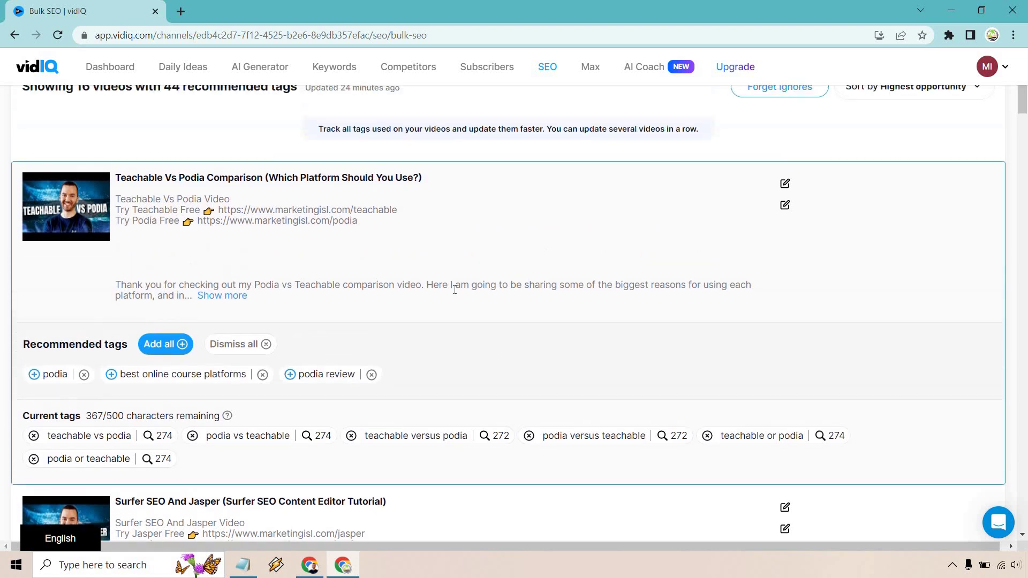
click(266, 346)
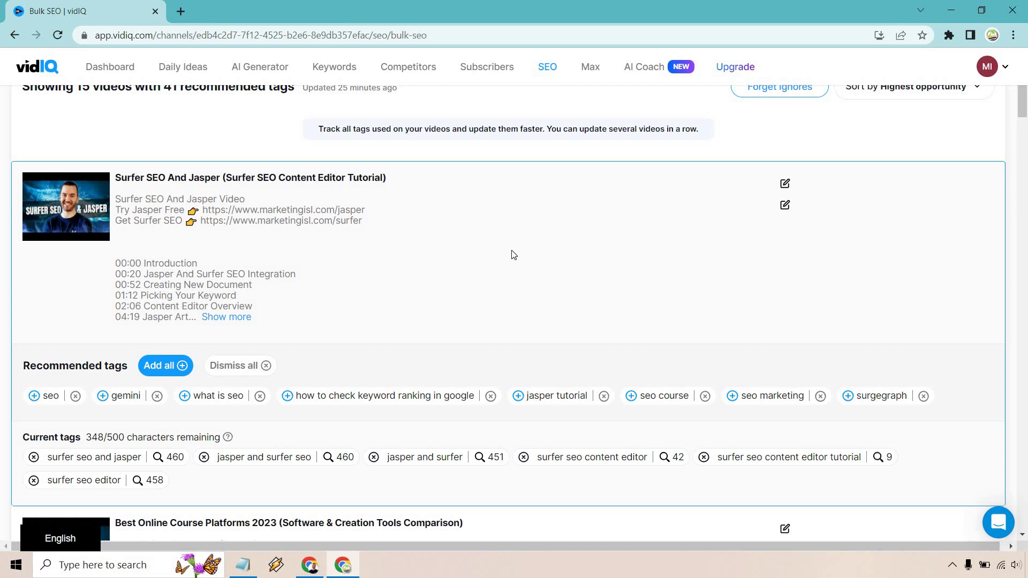
scroll(508, 298, up, 2)
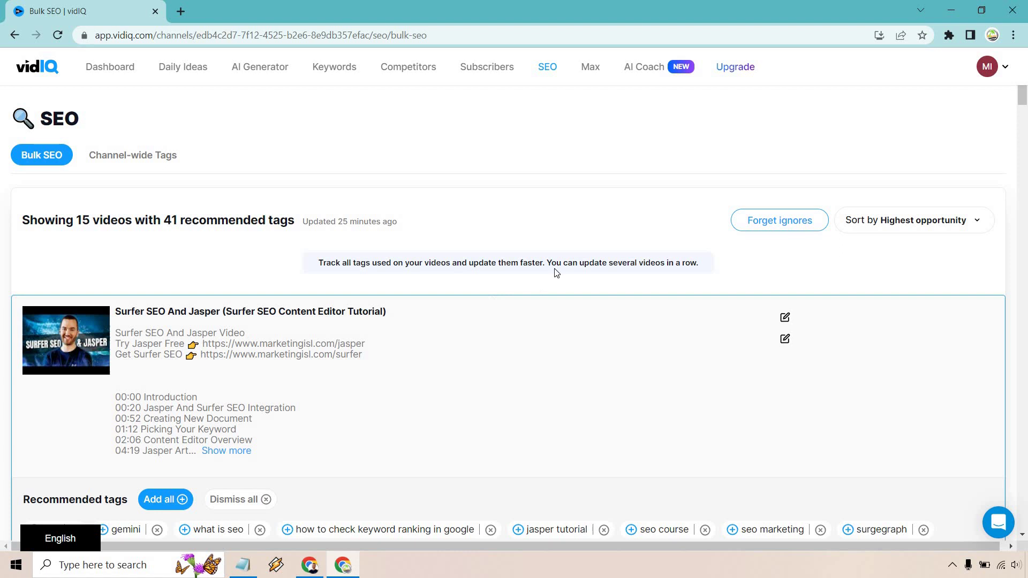
Open AI Coach and expand the Video Strategy, Channel Analysis and Audience Engagement prompt groups.
click(645, 73)
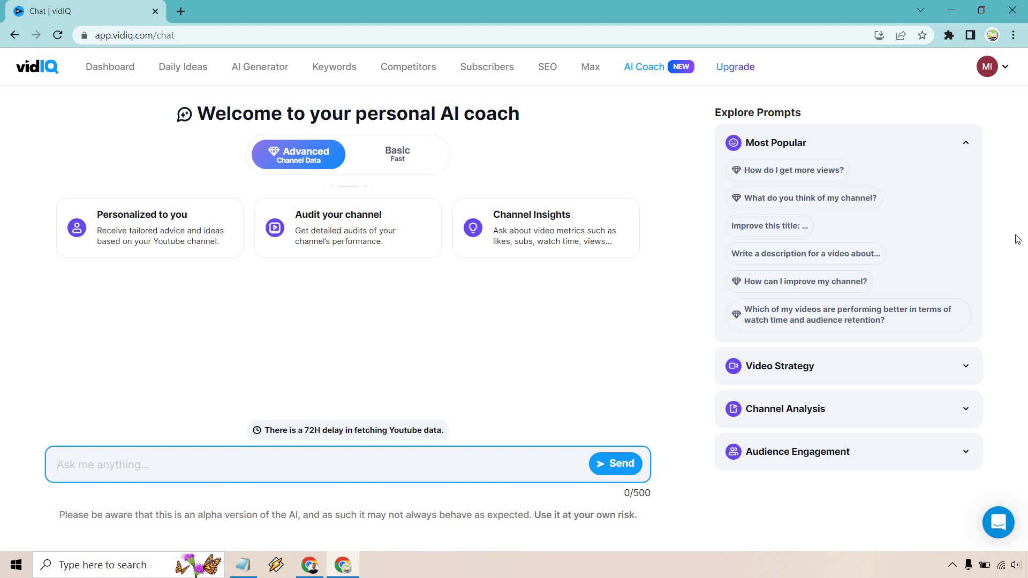
click(779, 370)
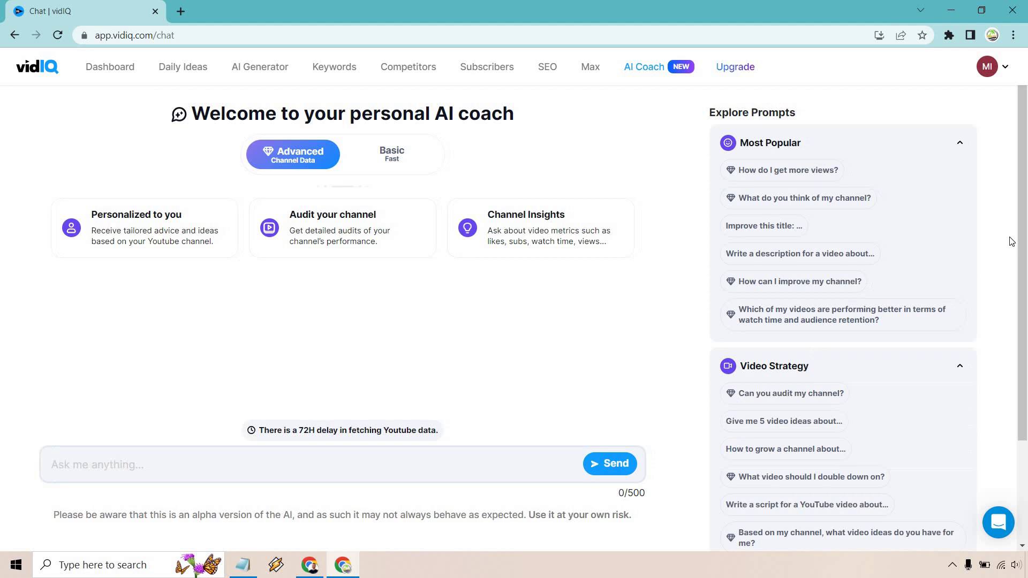
scroll(1013, 225, down, 3)
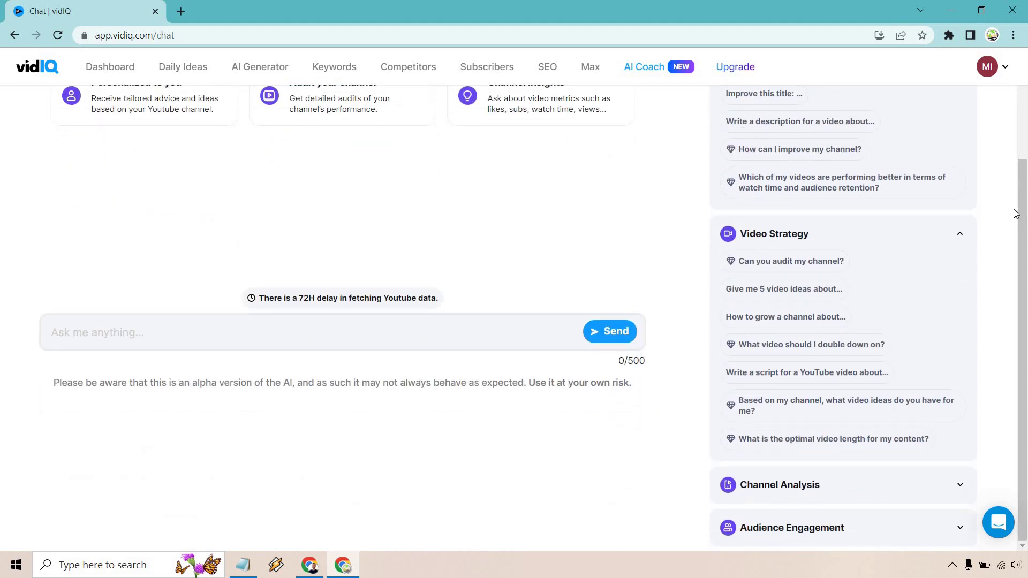
click(767, 488)
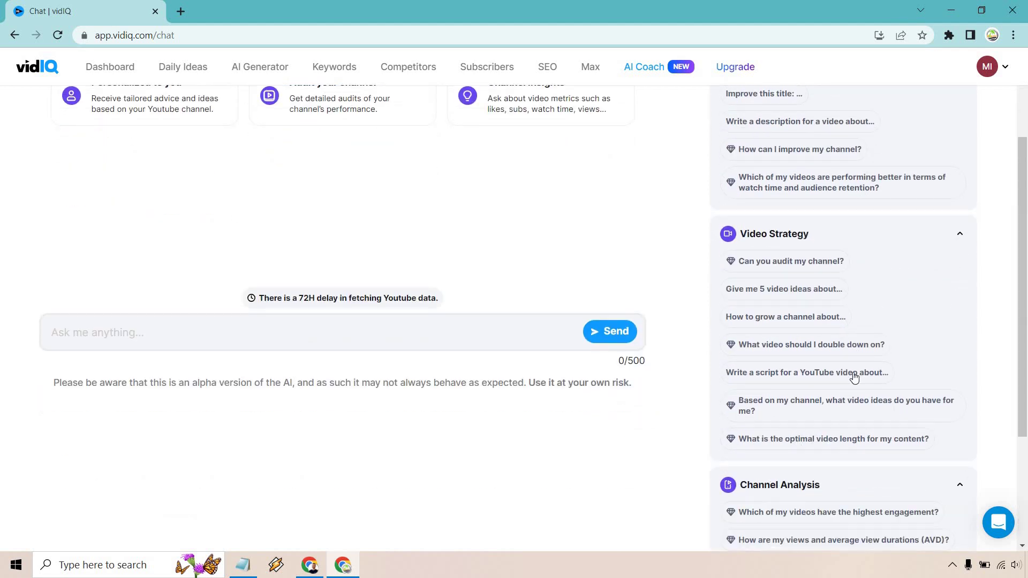
scroll(859, 364, down, 3)
scroll(857, 324, down, 1)
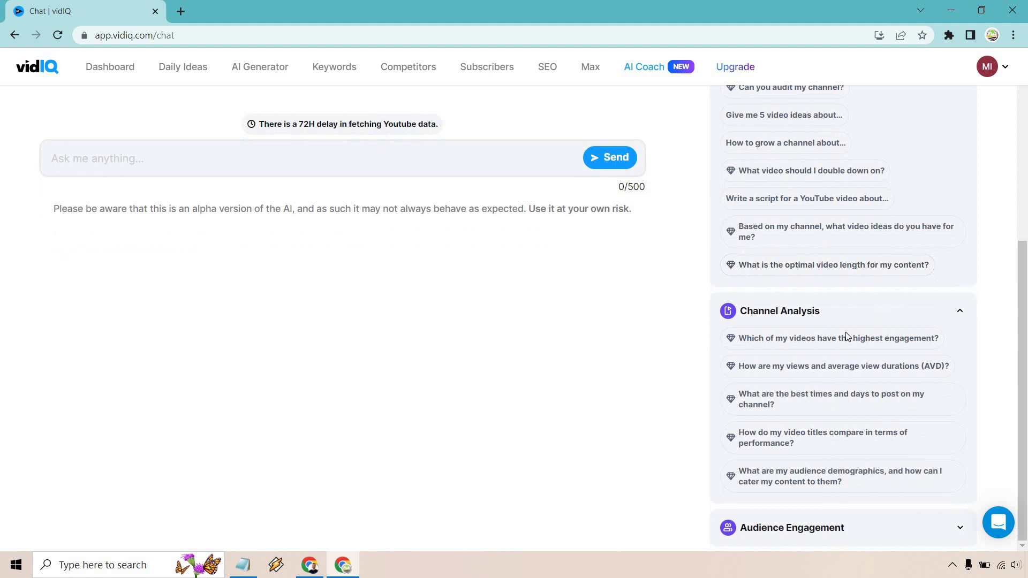
click(806, 535)
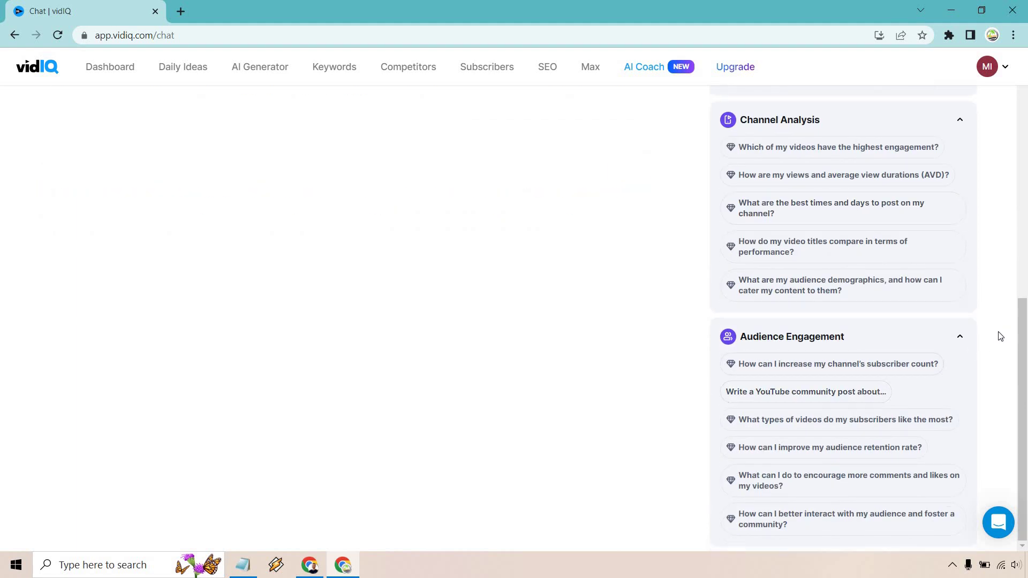
scroll(989, 336, up, 10)
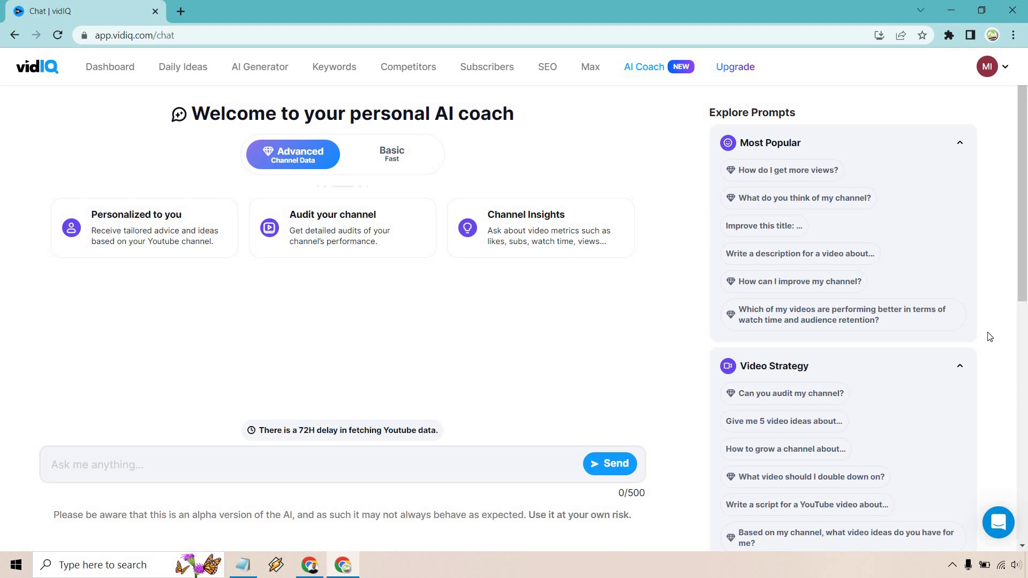
scroll(989, 337, down, 8)
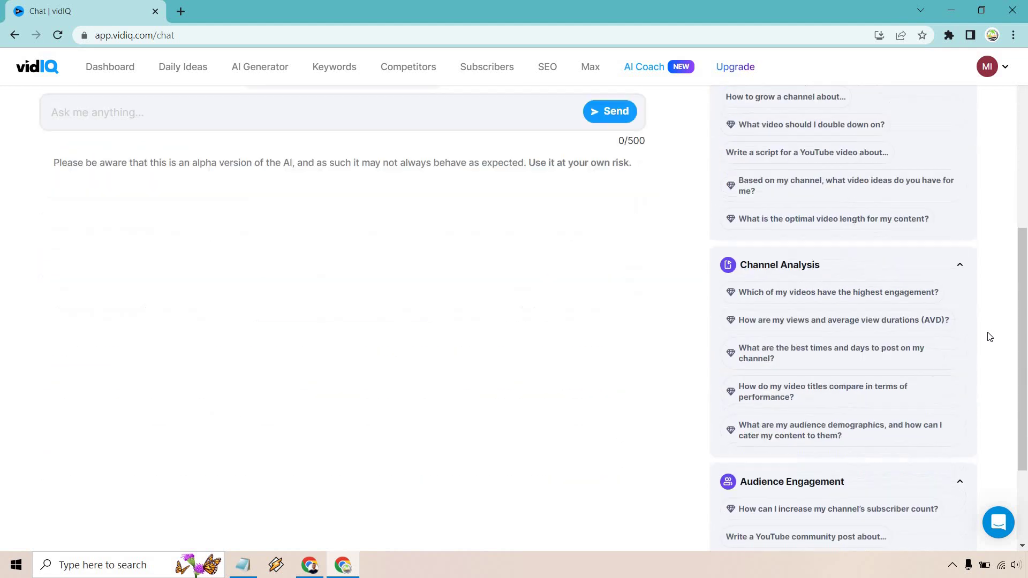
scroll(989, 337, down, 2)
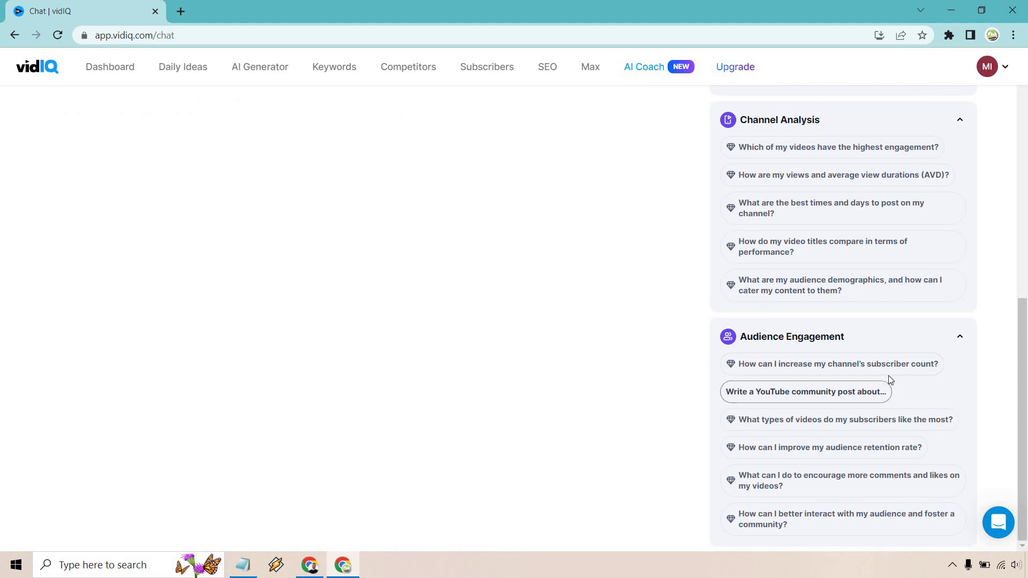
scroll(997, 359, up, 5)
Ask the AI Coach how to grow a channel about online marketing and software review videos.
scroll(998, 358, up, 1)
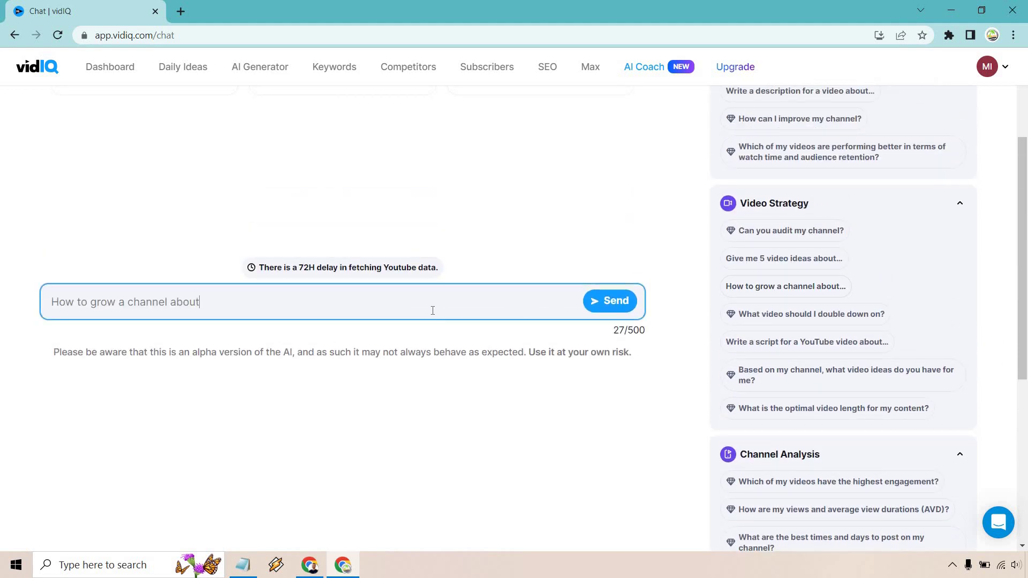
text(online marketing and software review videos.)
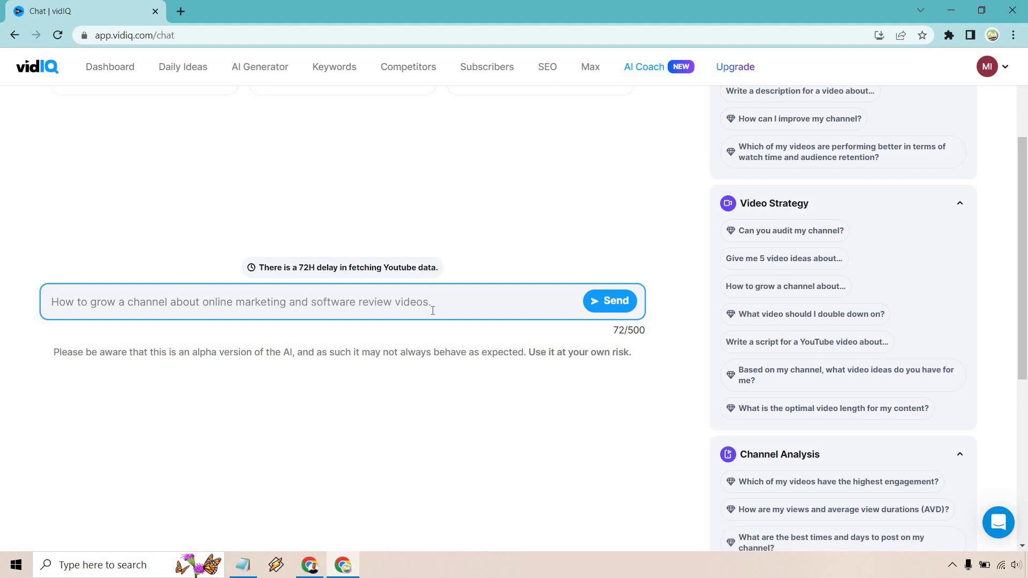
scroll(471, 227, up, 3)
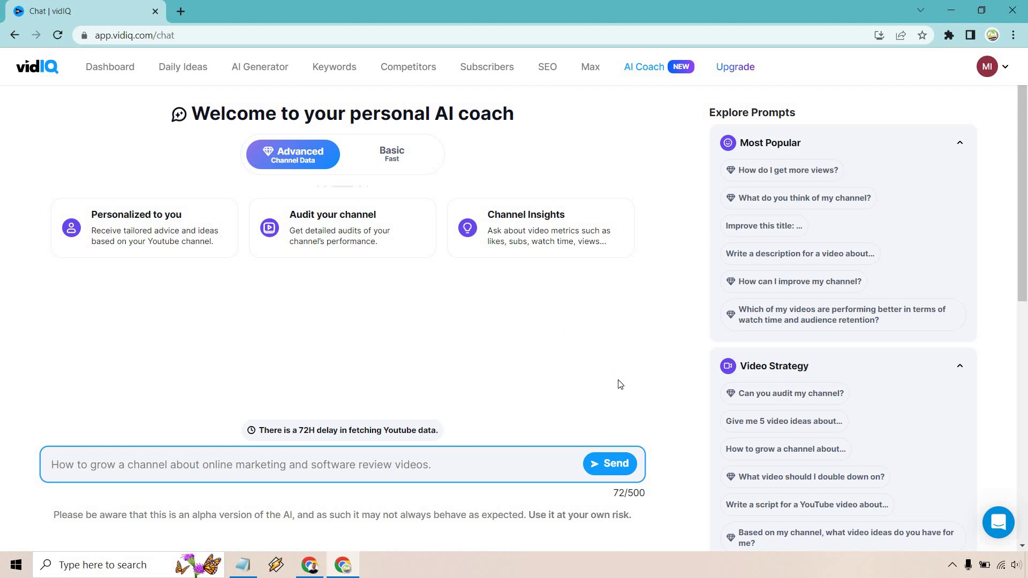
click(606, 461)
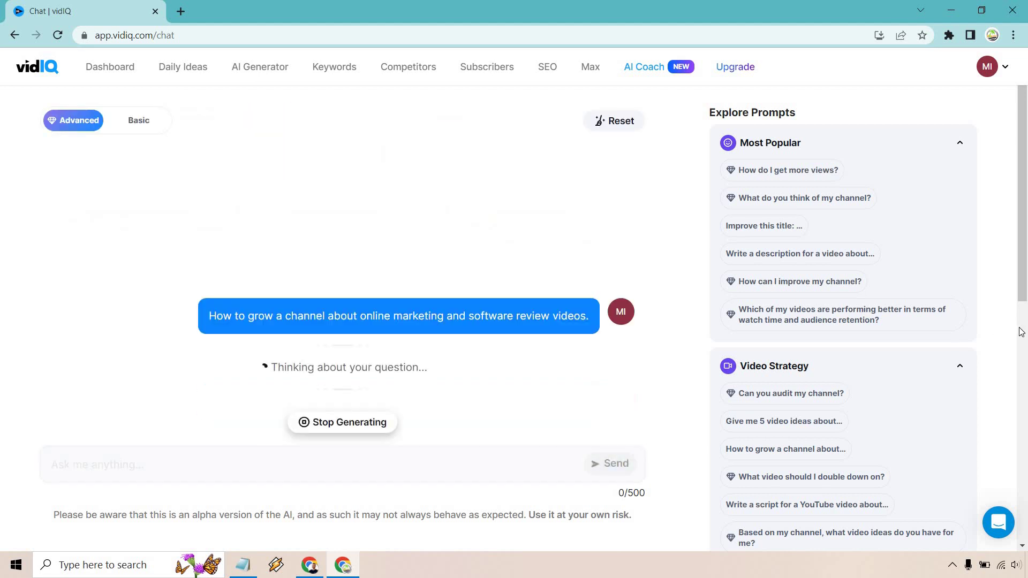
Read through the coach's five-point growth advice, briefly highlighting the Optimize Titles section.
scroll(574, 315, up, 3)
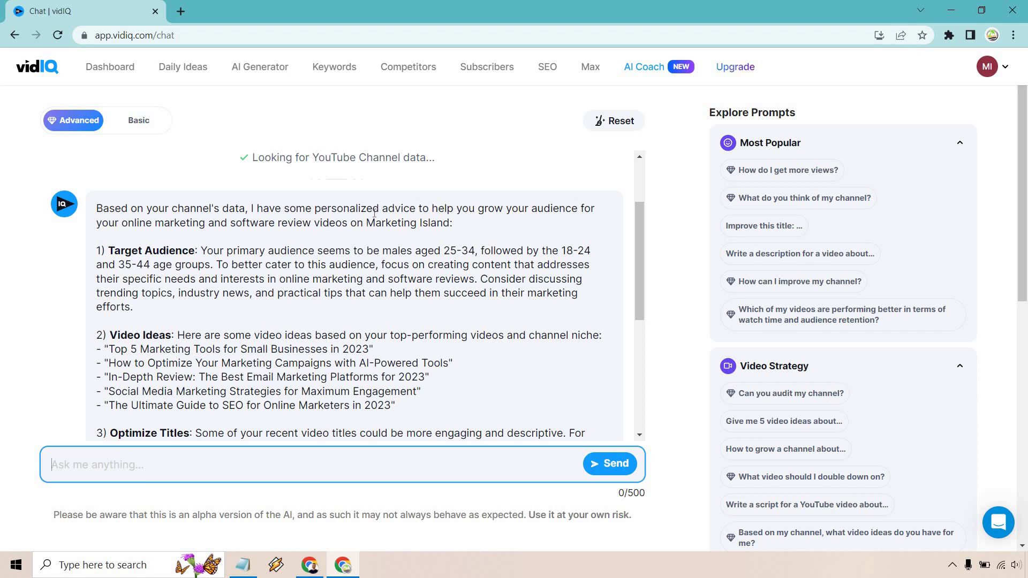
scroll(343, 220, down, 1)
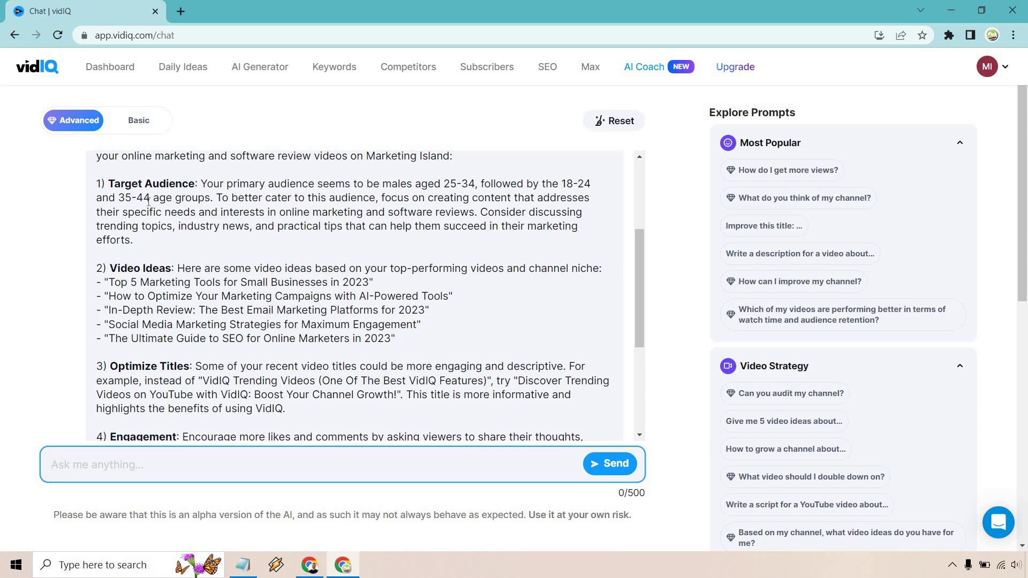
scroll(427, 237, down, 1)
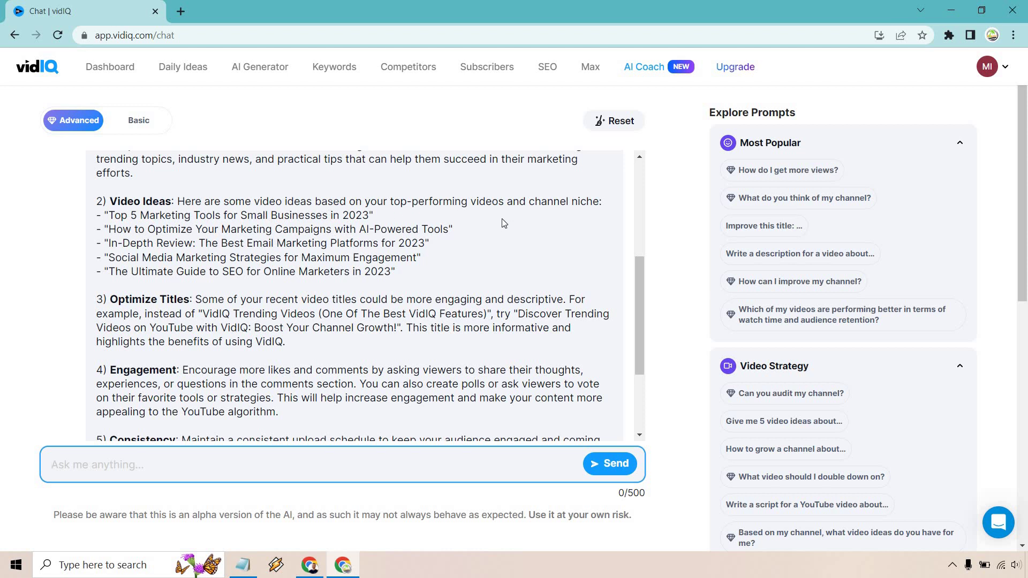
scroll(475, 236, down, 1)
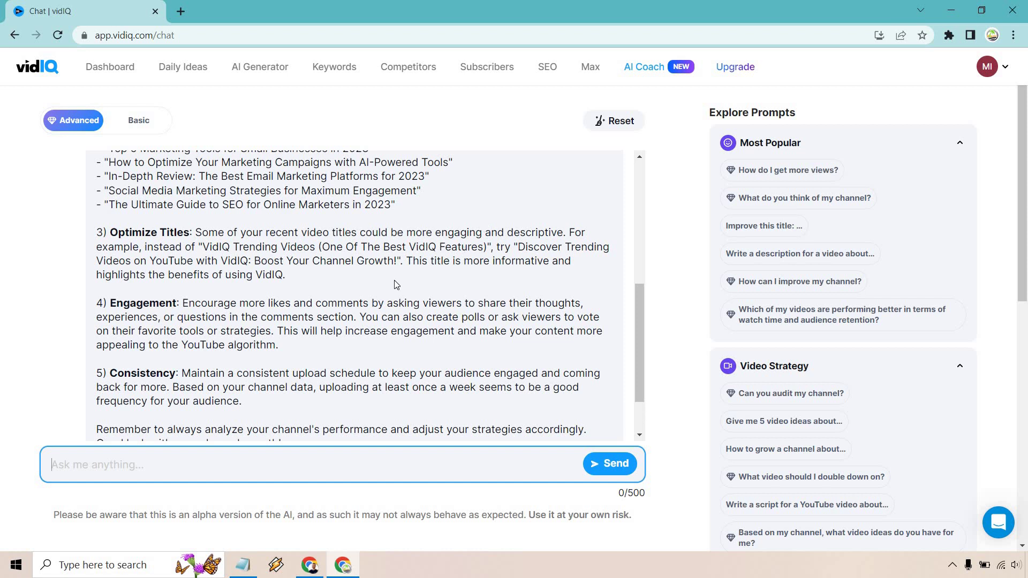
scroll(376, 279, down, 2)
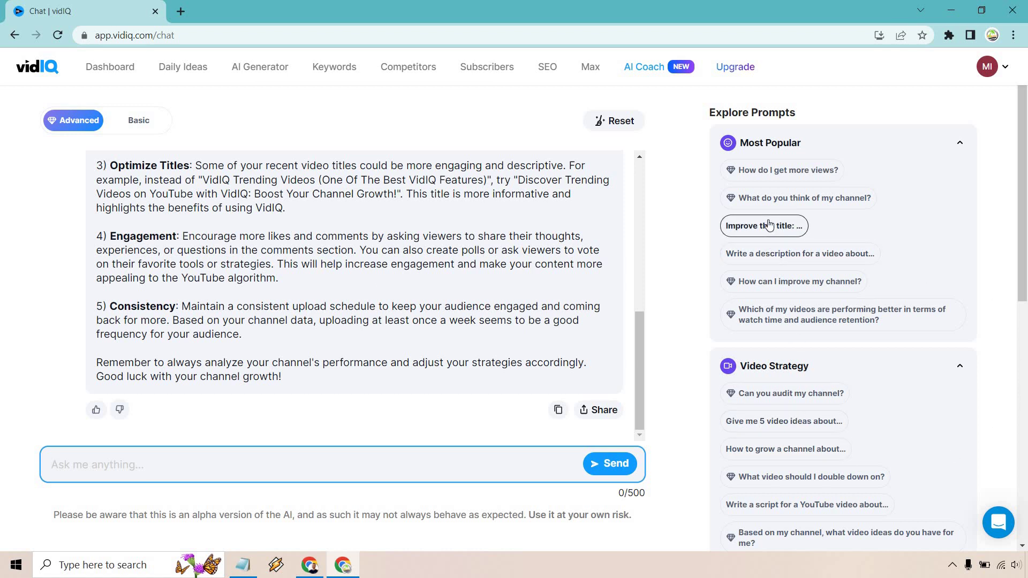
drag(288, 209, 196, 166)
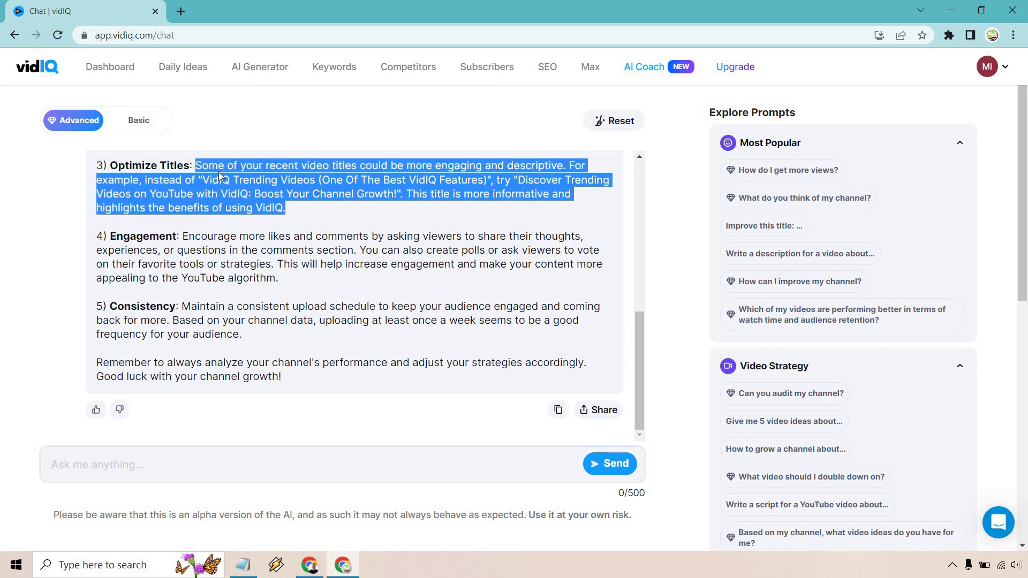
click(220, 176)
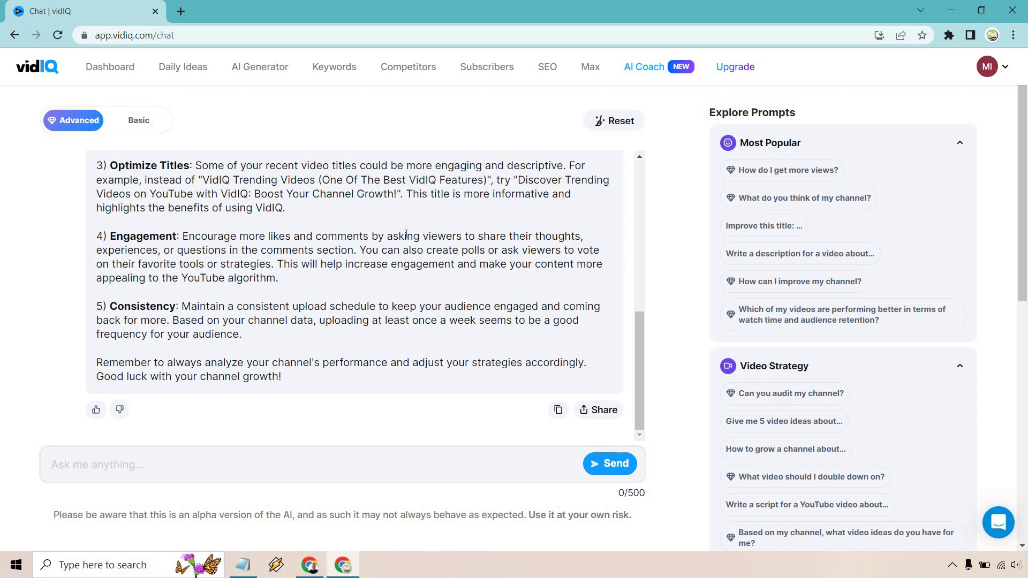
scroll(406, 235, down, 1)
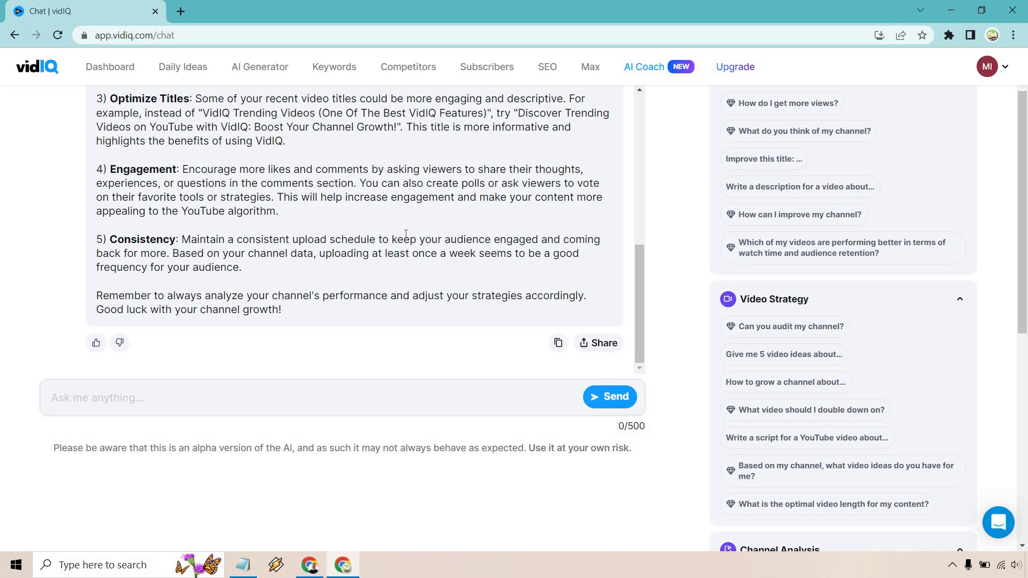
scroll(674, 220, up, 10)
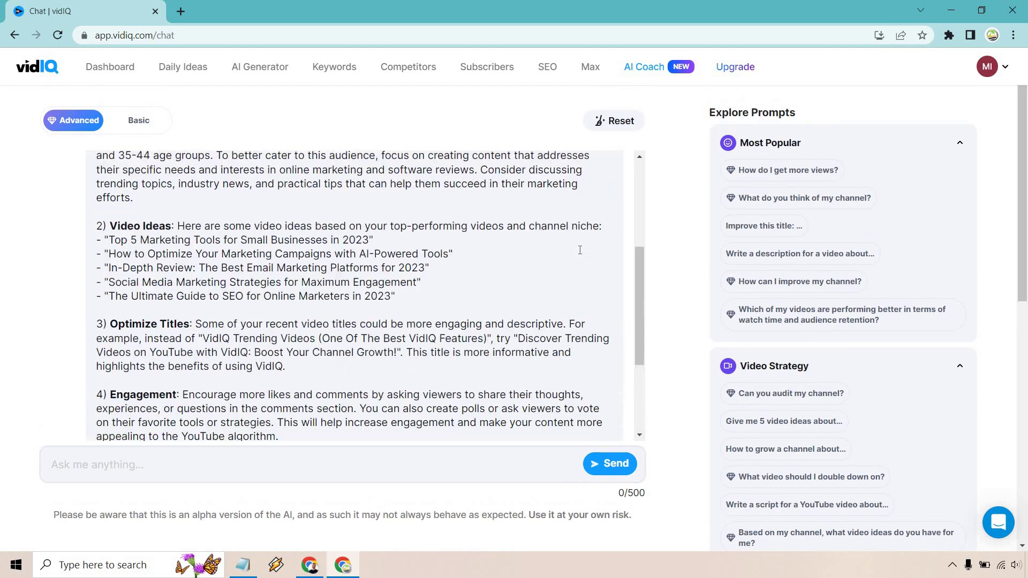